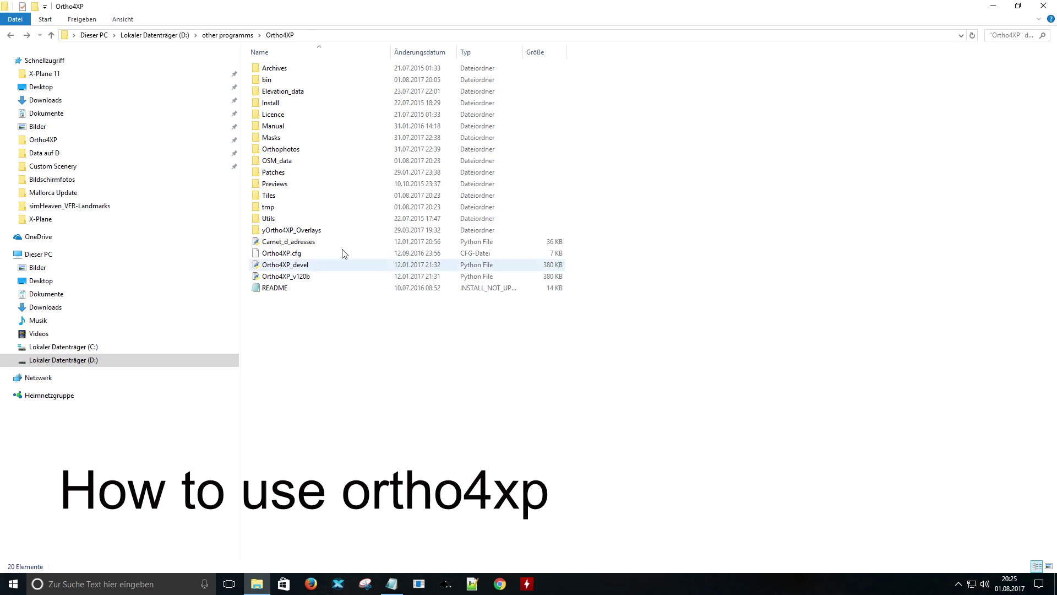
# Launch Ortho4XP_v120b from the Ortho4XP bin folder.
pyautogui.doubleClick(268, 81)
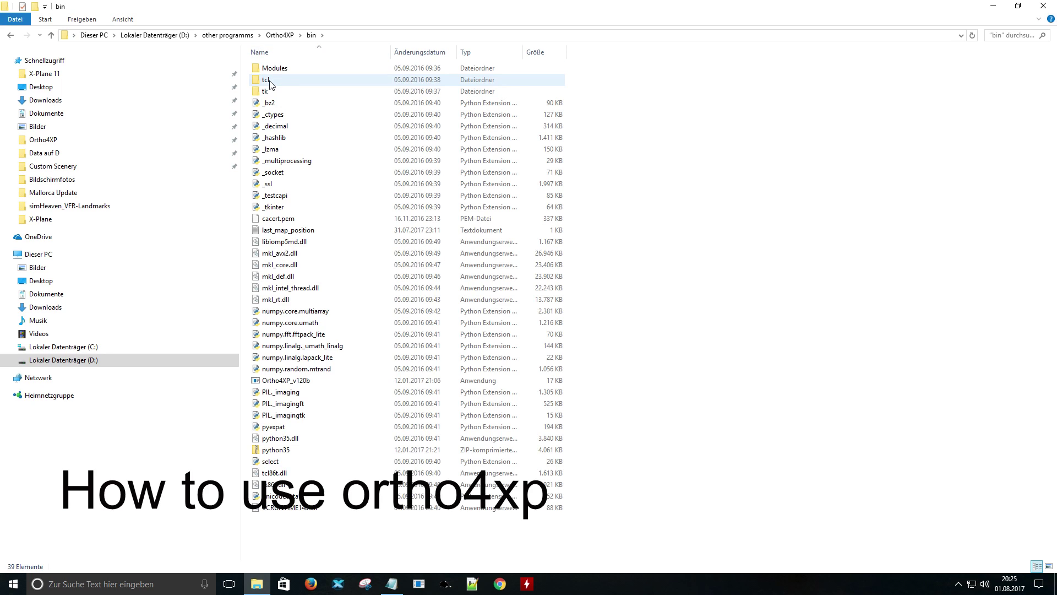
pyautogui.doubleClick(310, 381)
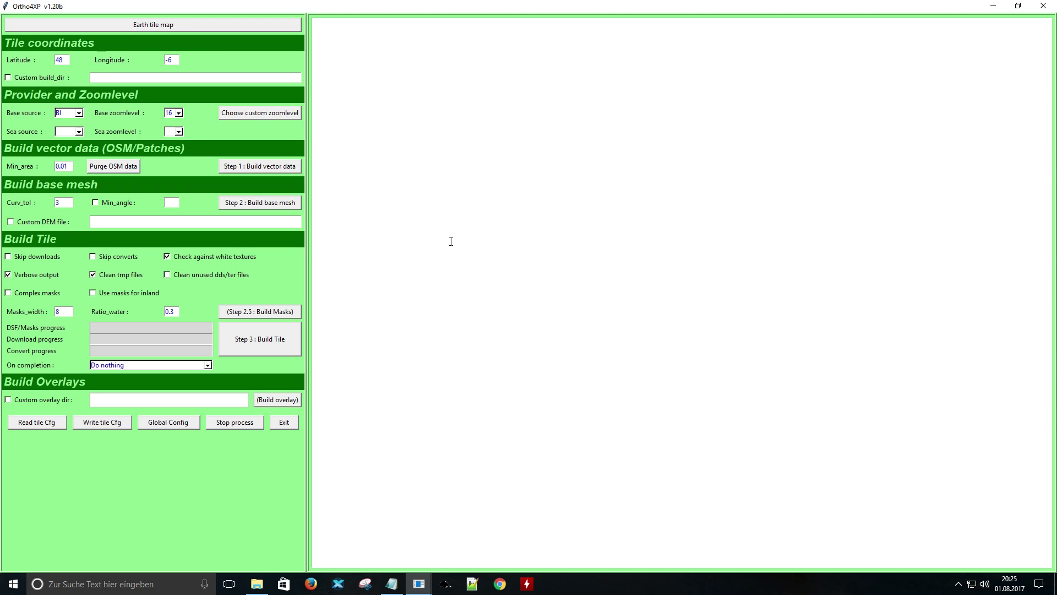
# Set the base zoom level to 17 and enable a custom overlay directory.
pyautogui.click(179, 113)
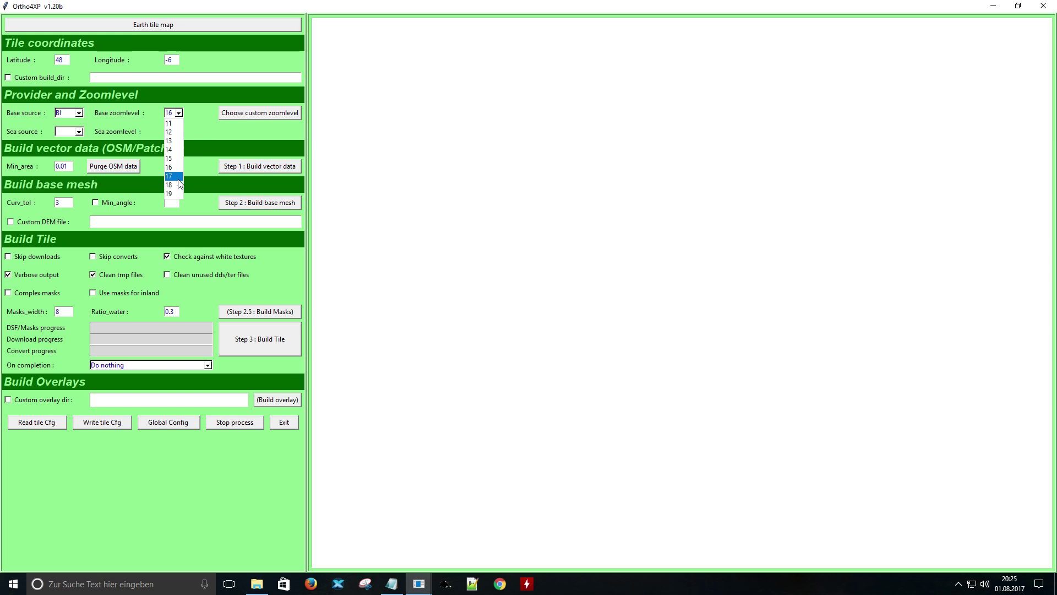
pyautogui.click(179, 177)
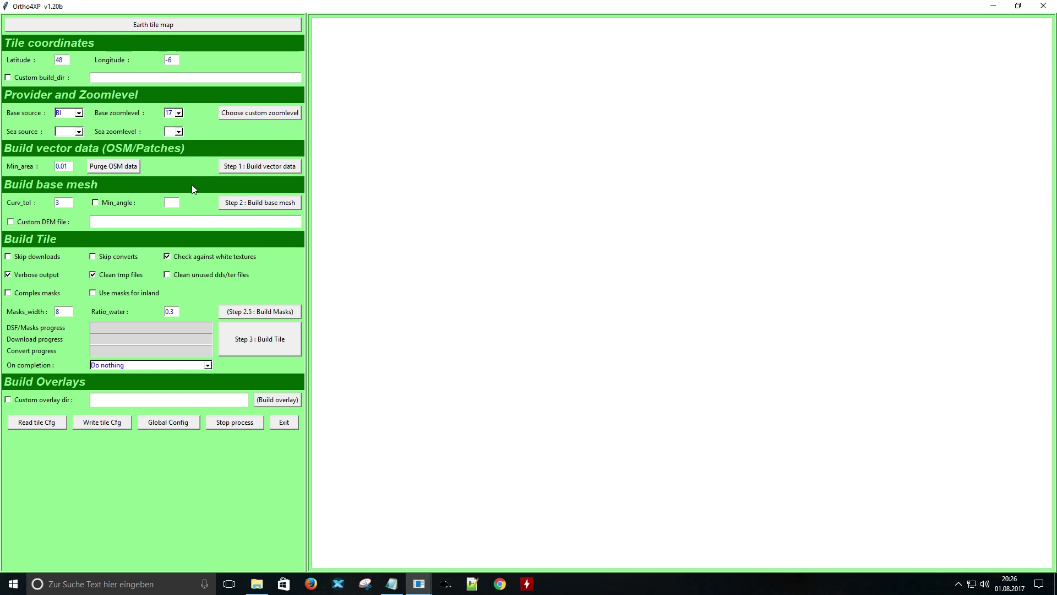
pyautogui.click(7, 400)
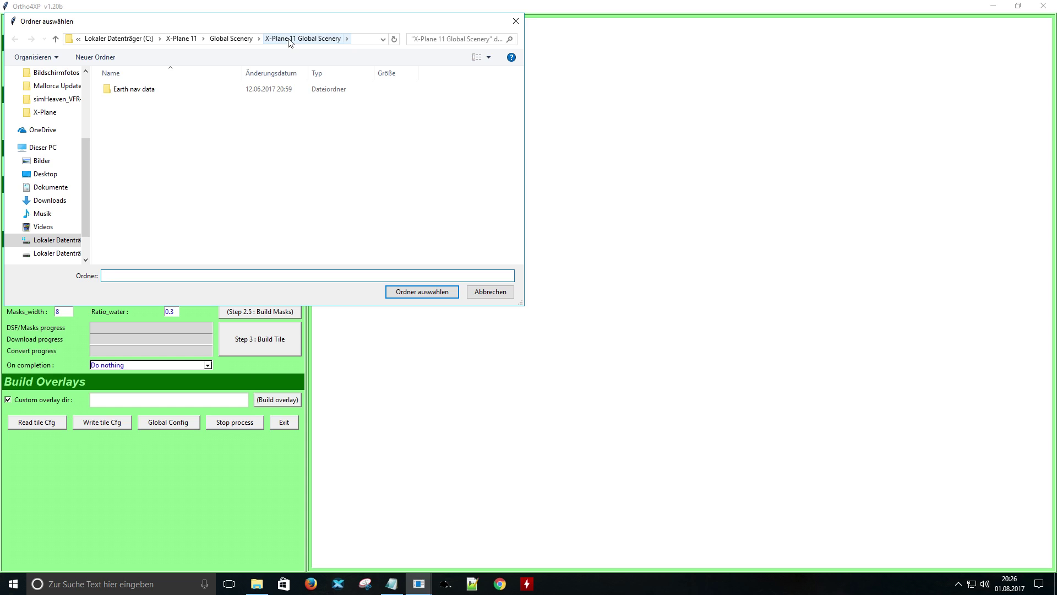
# Point the overlay directory to C:/X-Plane 11/Global Scenery/X-Plane 11 Global Scenery and open the Earth tile map.
pyautogui.click(195, 40)
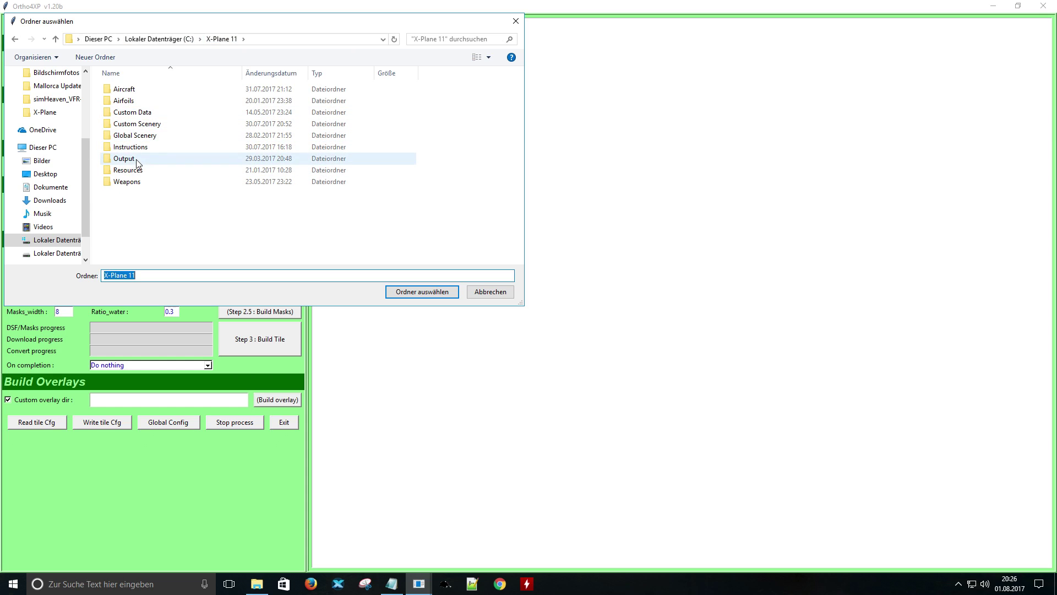
pyautogui.doubleClick(150, 135)
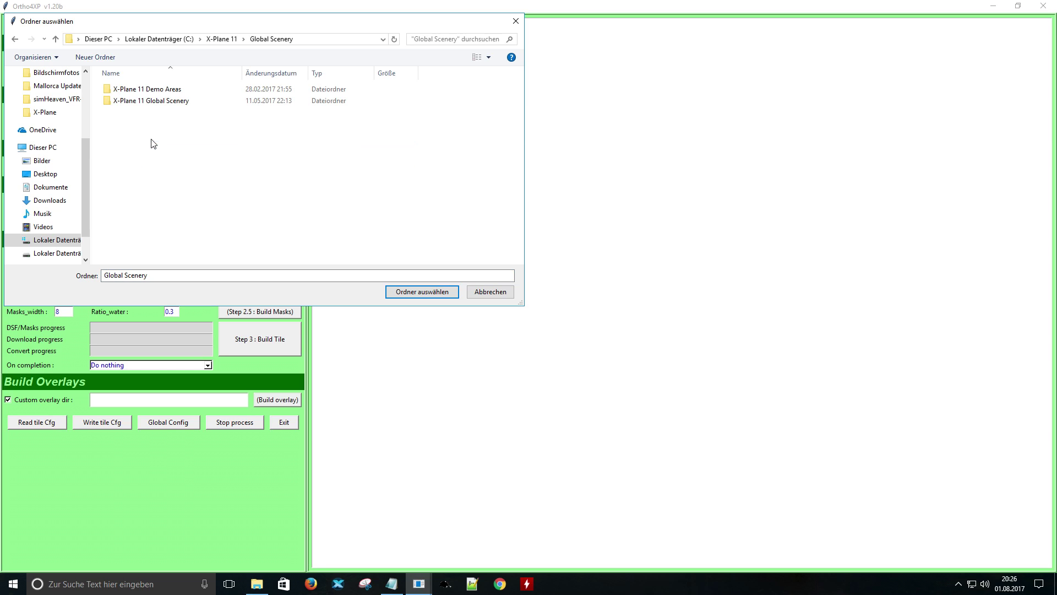
pyautogui.doubleClick(155, 104)
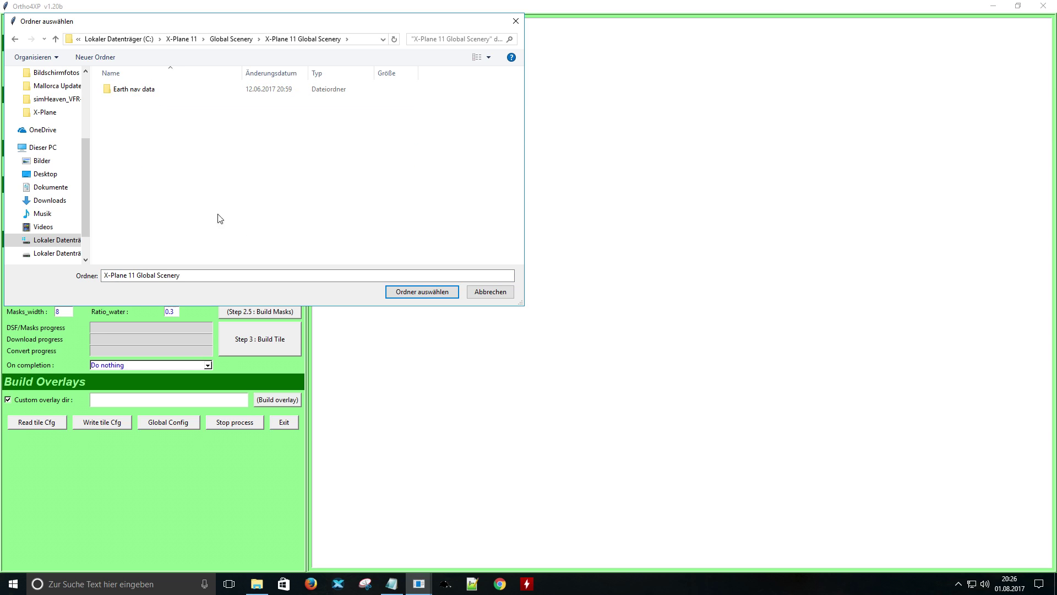
pyautogui.click(422, 293)
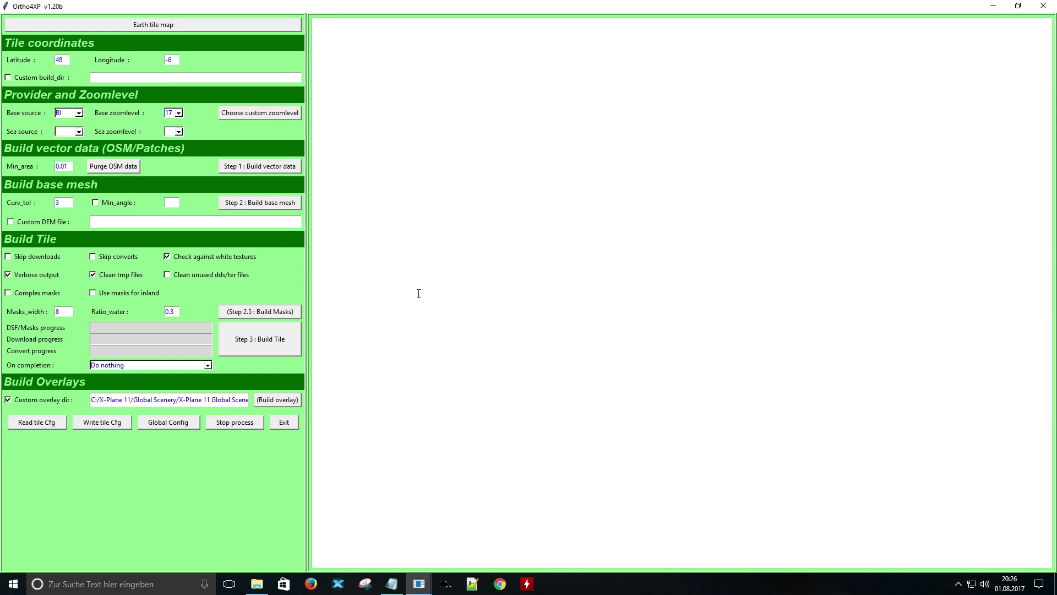
pyautogui.click(175, 26)
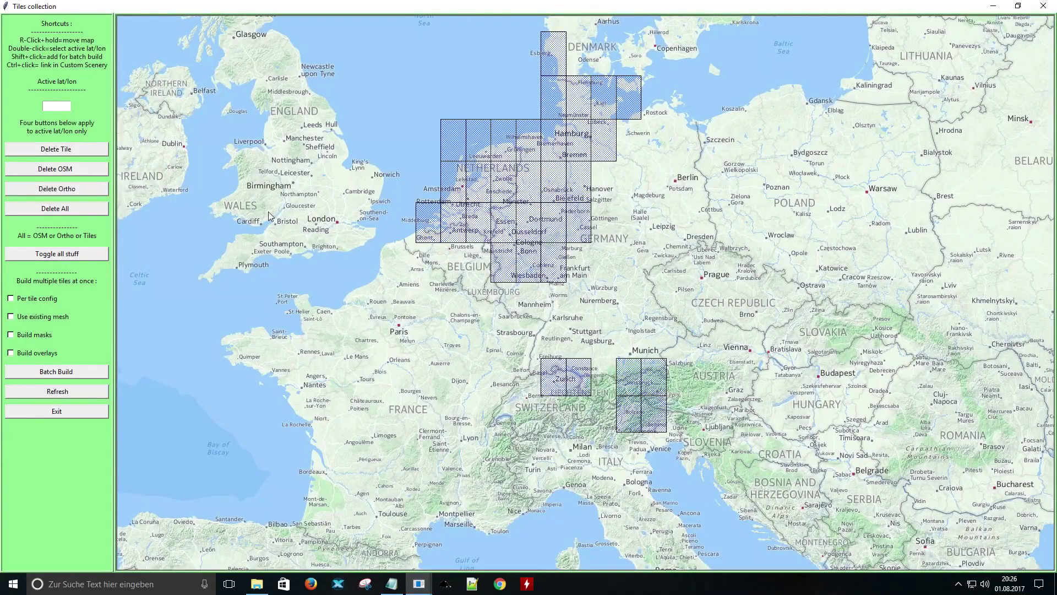
# Enable masks and overlays, queue only Rostock tile +54+012 for batch build, and return to Ortho4XP.
pyautogui.click(11, 334)
pyautogui.click(11, 354)
pyautogui.doubleClick(657, 102)
pyautogui.keyDown('shift'); pyautogui.click(655, 102); pyautogui.keyUp('shift')
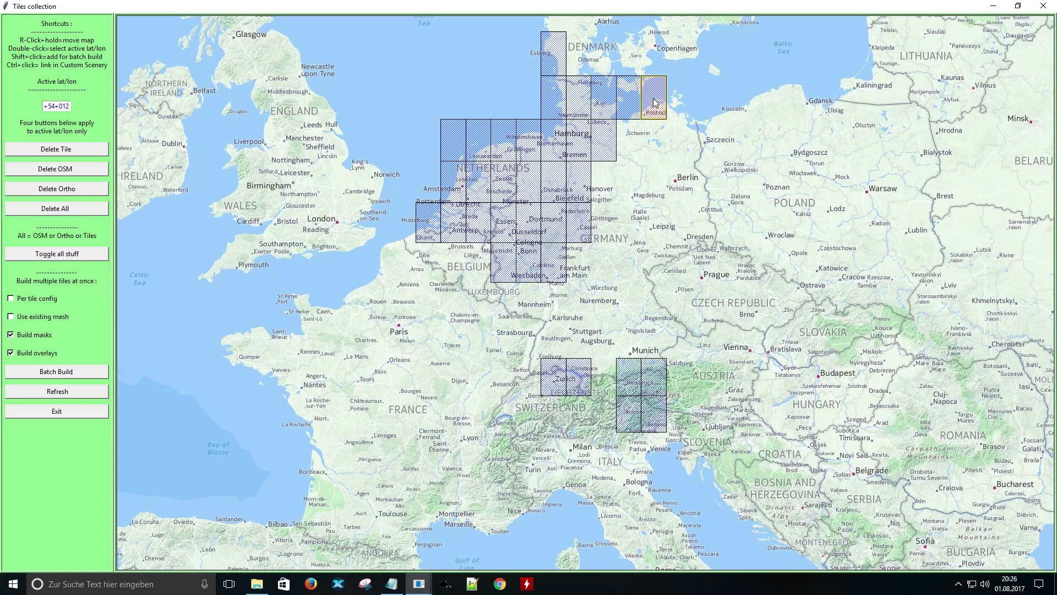
pyautogui.keyDown('shift'); pyautogui.click(682, 101); pyautogui.keyUp('shift')
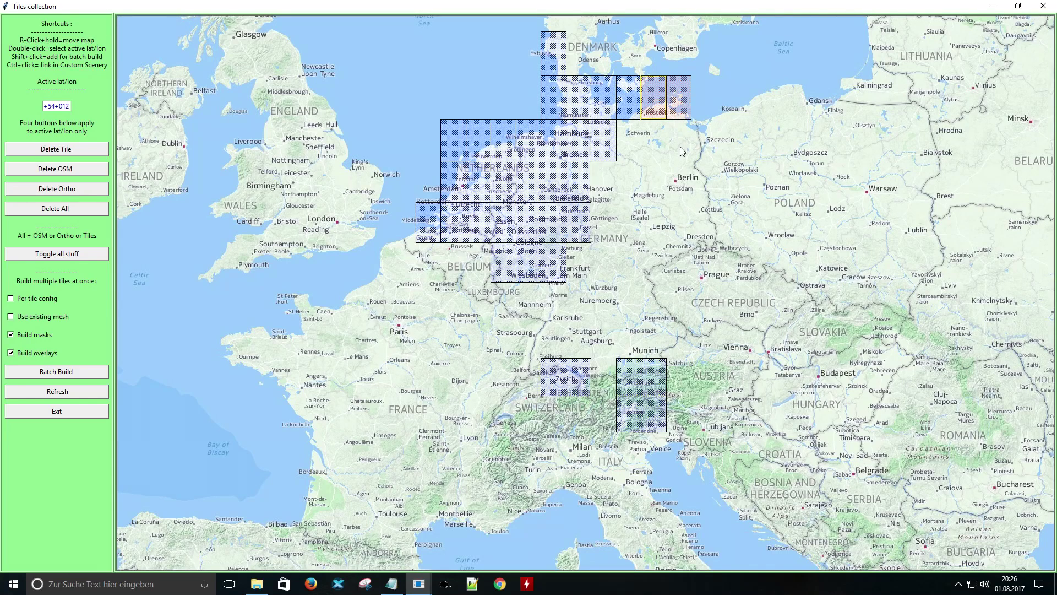
pyautogui.keyDown('shift'); pyautogui.click(680, 109); pyautogui.keyUp('shift')
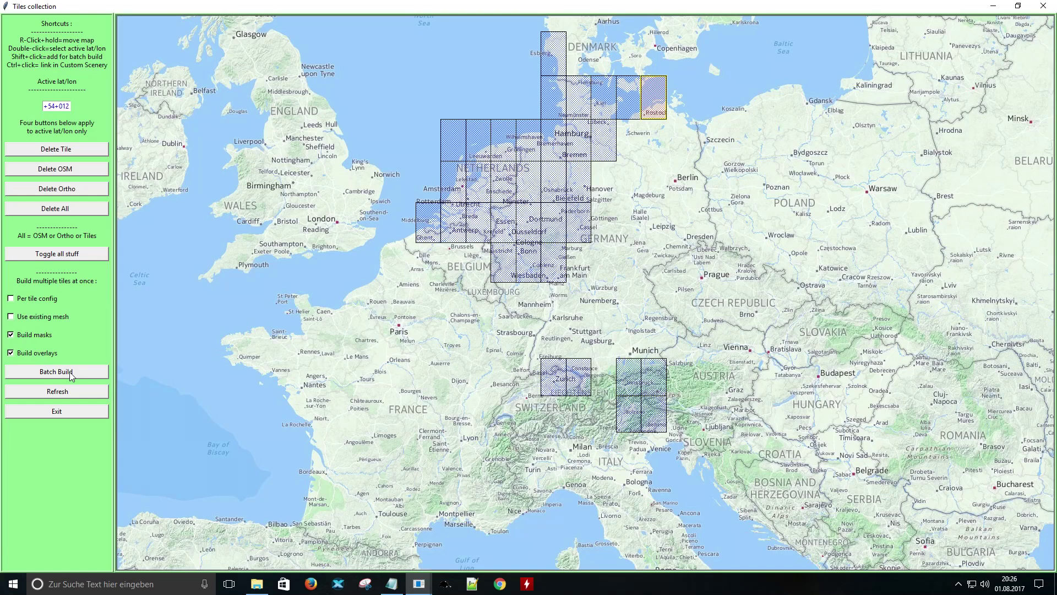
pyautogui.click(420, 587)
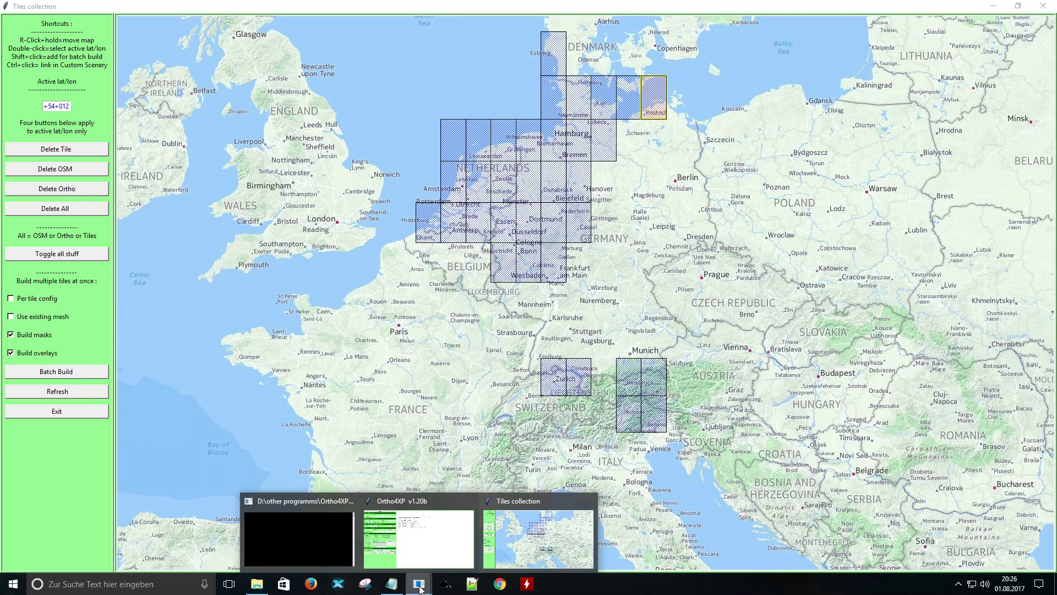
pyautogui.click(414, 544)
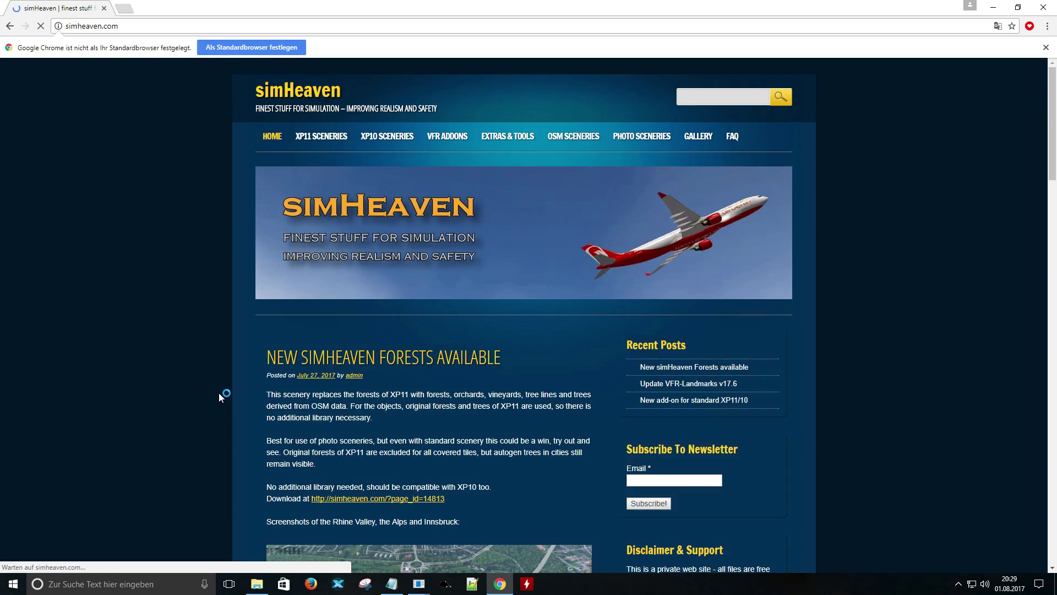
# On simHeaven's FAQ page, highlight the ZL17 row of the ZL16/ZL17 zoom-level table.
pyautogui.click(732, 137)
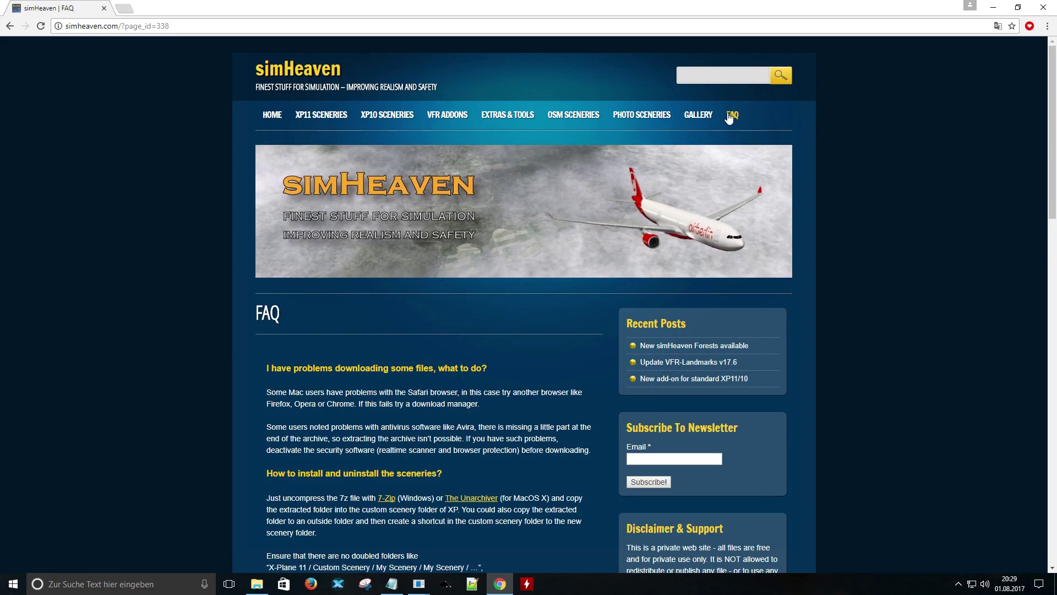
pyautogui.scroll(-13, 529, 249)
pyautogui.scroll(-6, 543, 245)
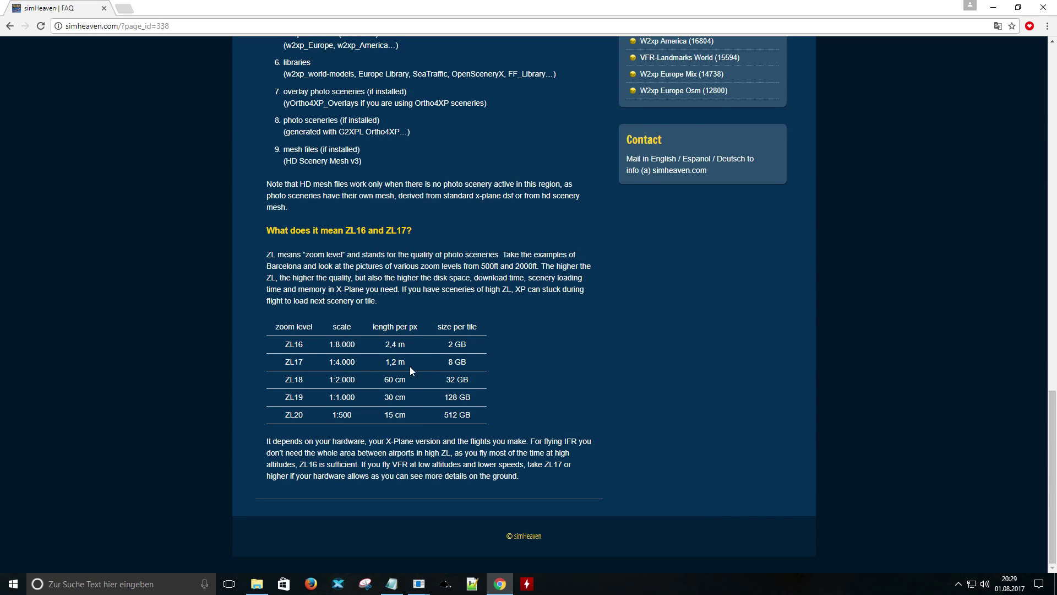
pyautogui.moveTo(278, 365); pyautogui.dragTo(485, 364)
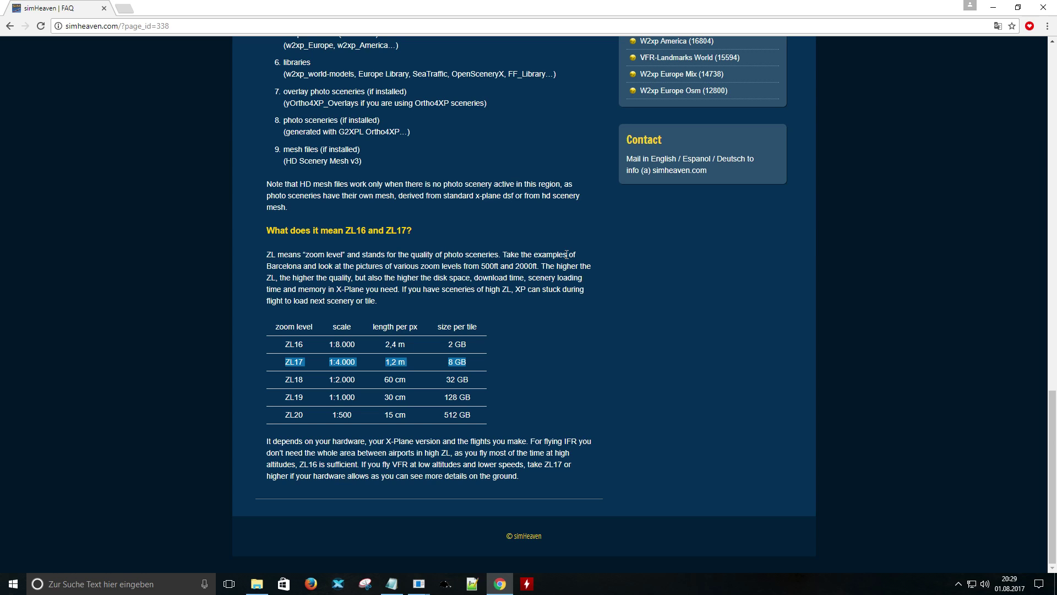
pyautogui.scroll(9, 567, 255)
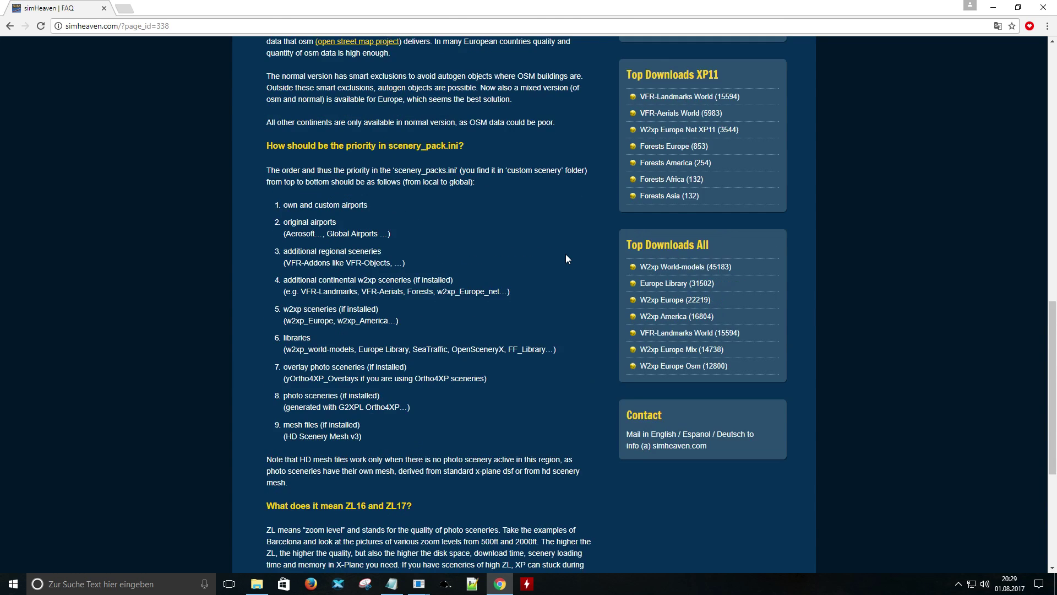
pyautogui.scroll(7, 567, 254)
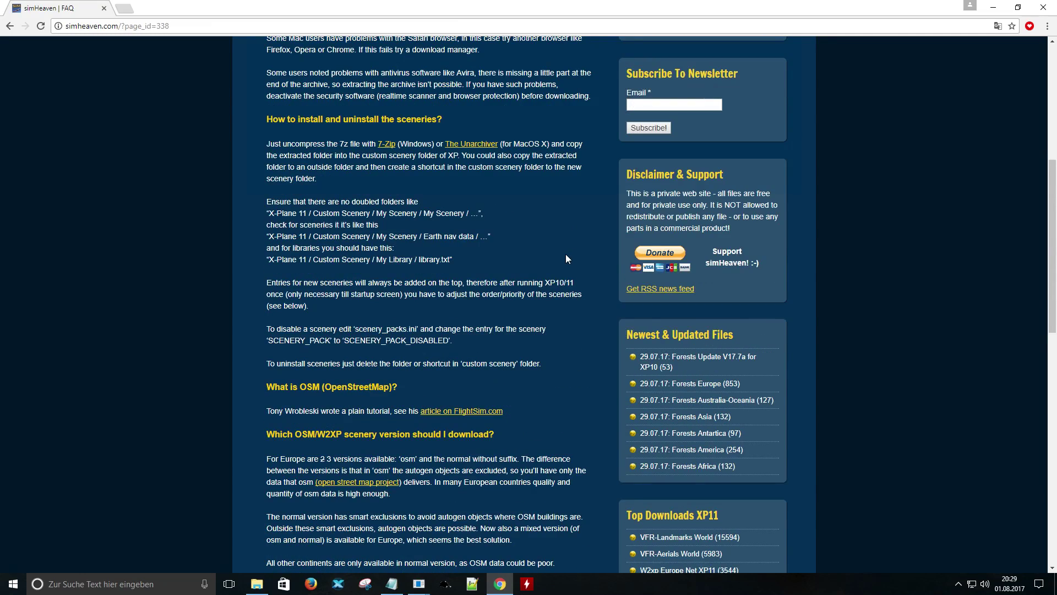
pyautogui.scroll(4, 567, 255)
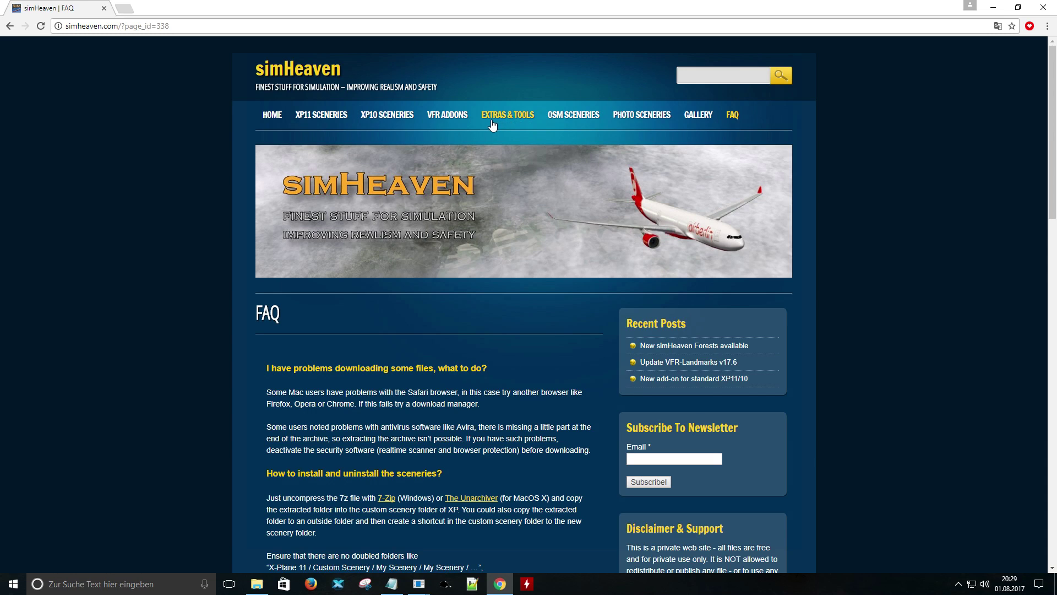
# Open the Photo sceneries page and scroll to the 500ft AGL zoom-level comparison images.
pyautogui.click(627, 124)
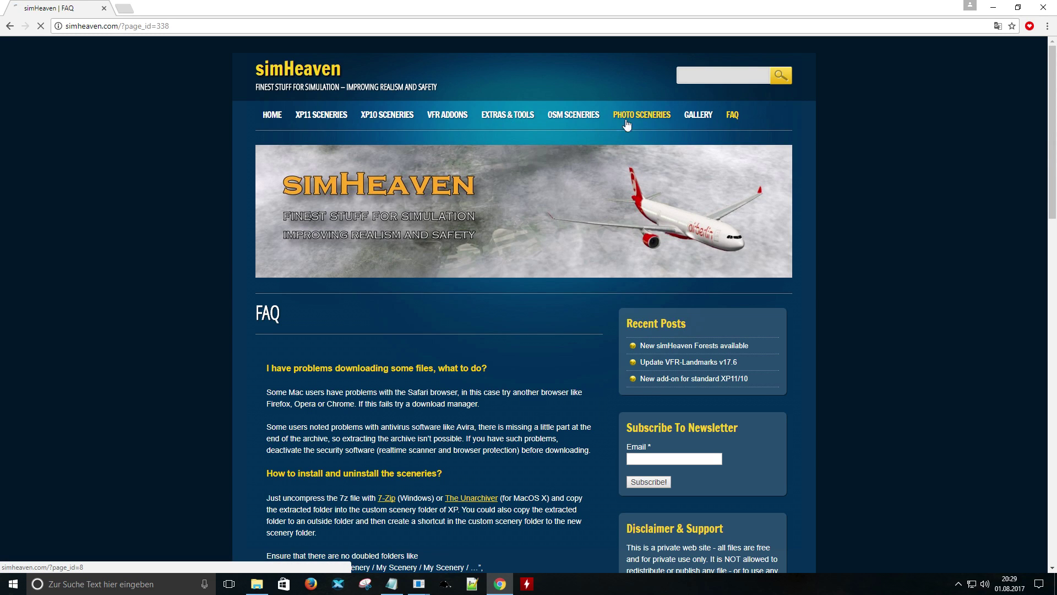
pyautogui.scroll(-7, 573, 341)
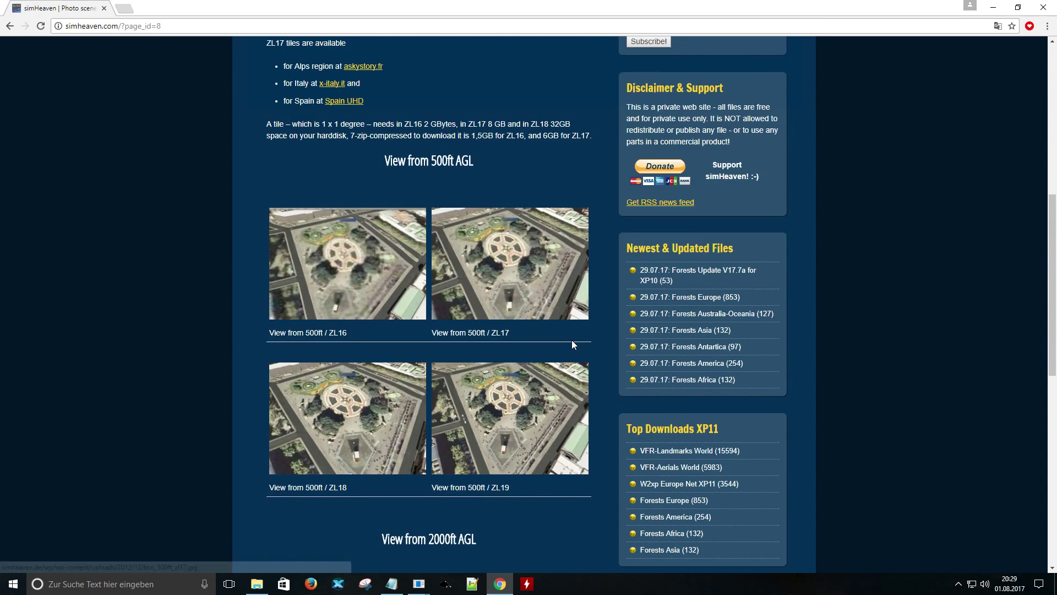
pyautogui.scroll(-1, 572, 341)
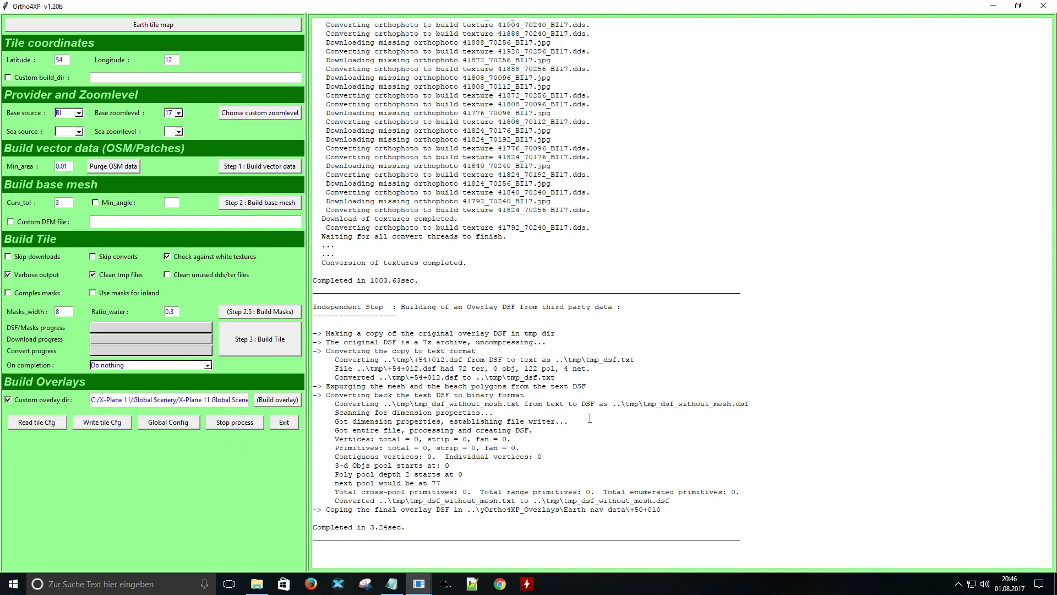
# Once the overlay build reports Completed, switch to File Explorer with Alt+Tab.
pyautogui.hotkey('alt', 'Tab')
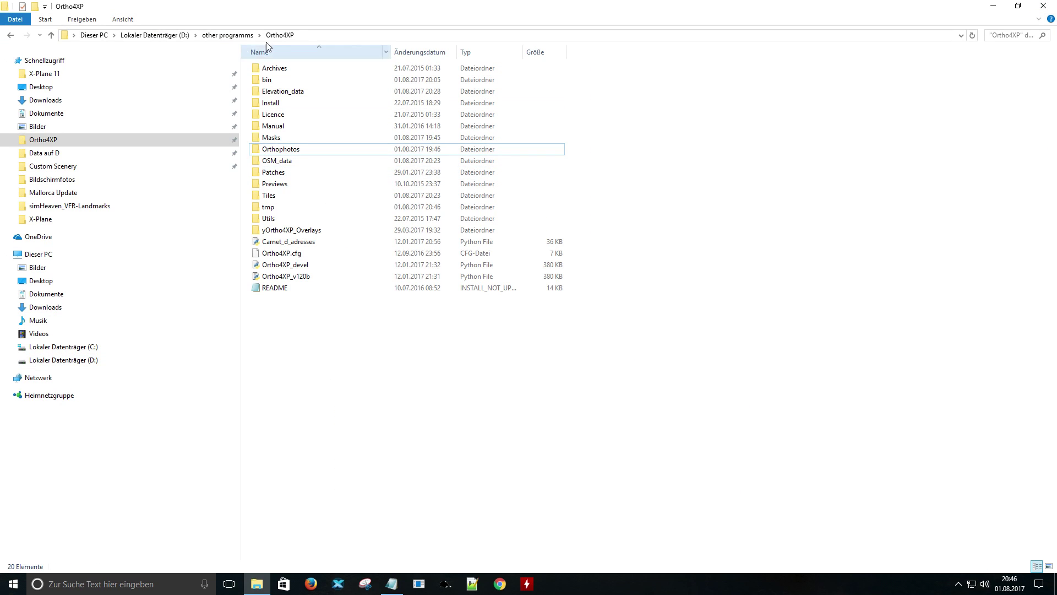
# Open Ortho4XP's Tiles folder, sort it by name, and select zOrtho4XP_+54+012.
pyautogui.click(55, 141)
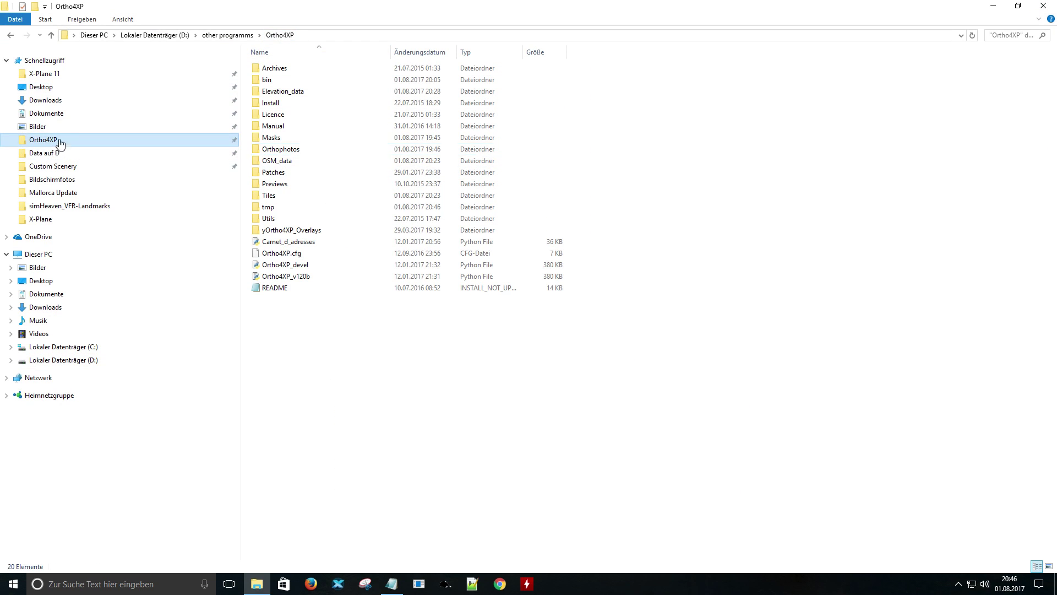
pyautogui.doubleClick(276, 195)
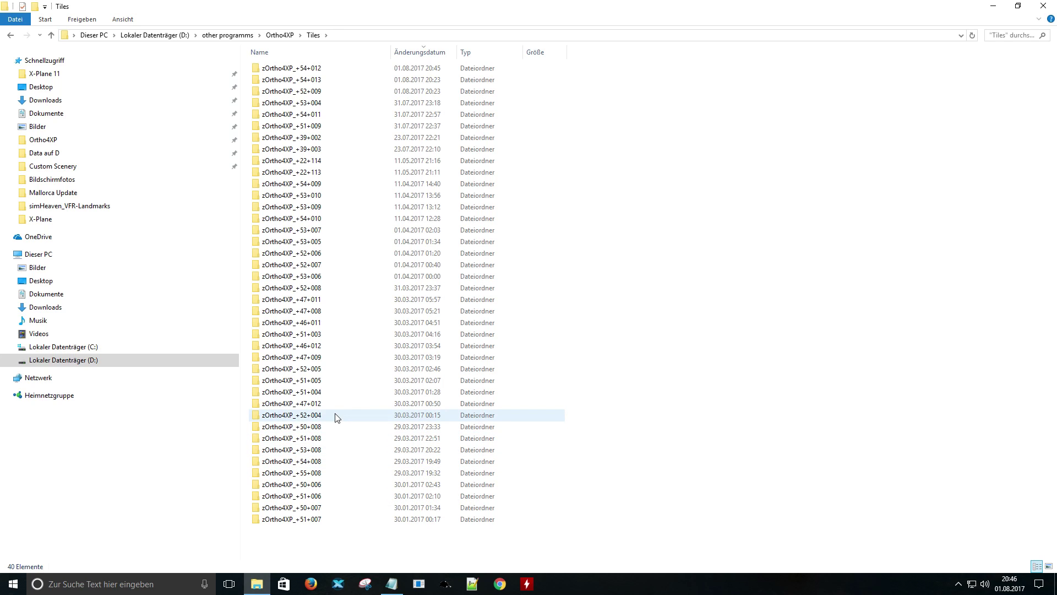
pyautogui.click(307, 52)
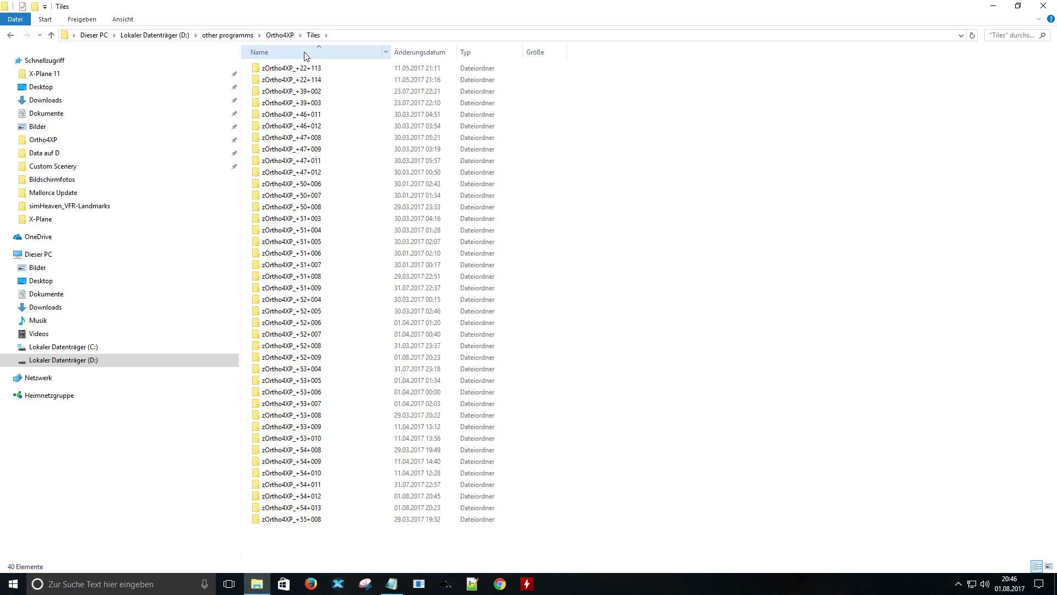
pyautogui.click(320, 495)
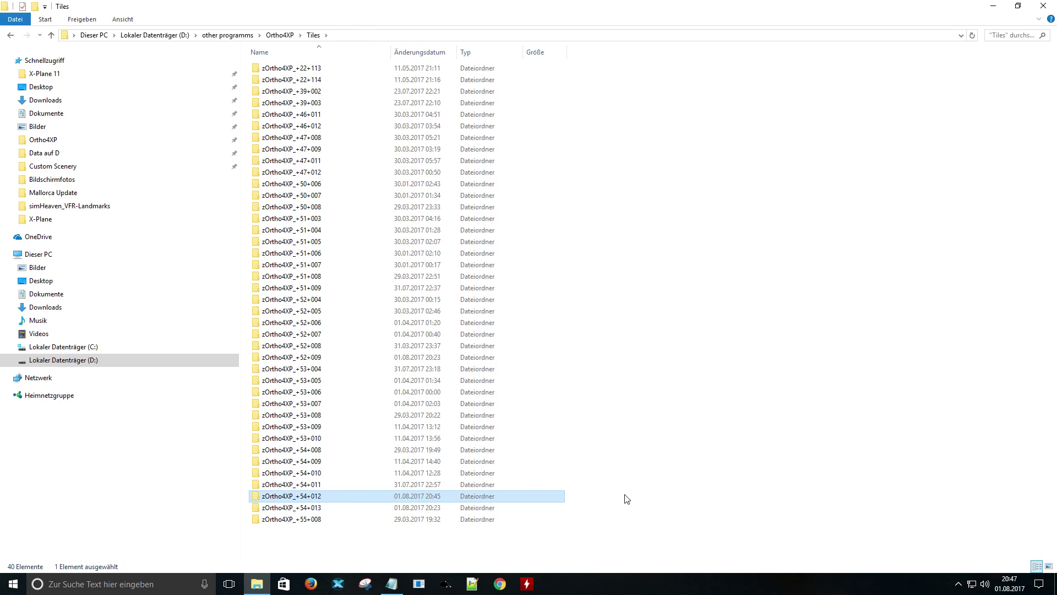
# Copy zOrtho4XP_+54+012 and paste it into C:\X-Plane 11\Custom Scenery.
pyautogui.rightClick(341, 497)
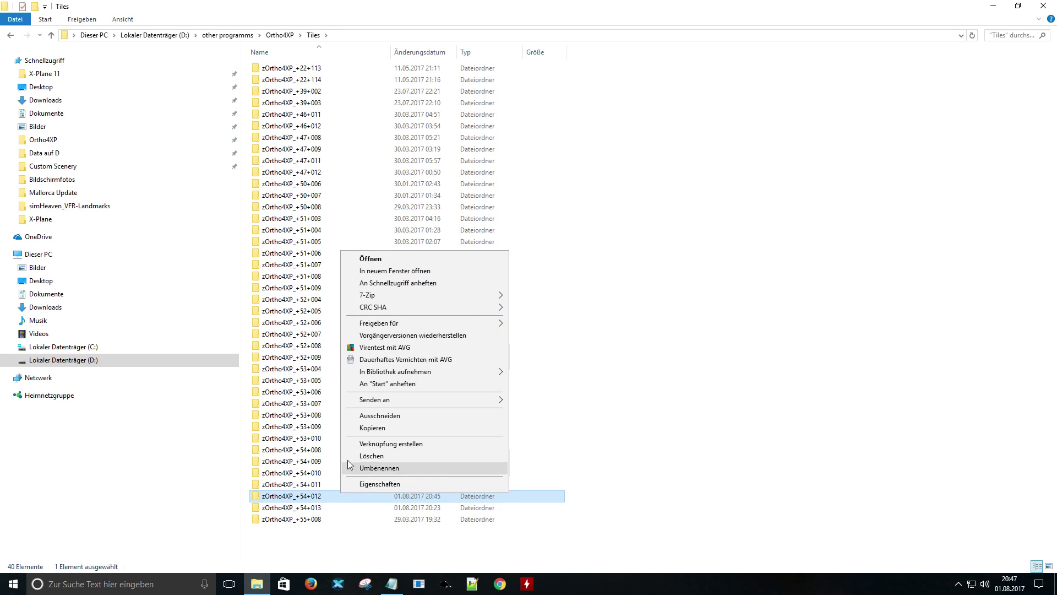
pyautogui.click(372, 428)
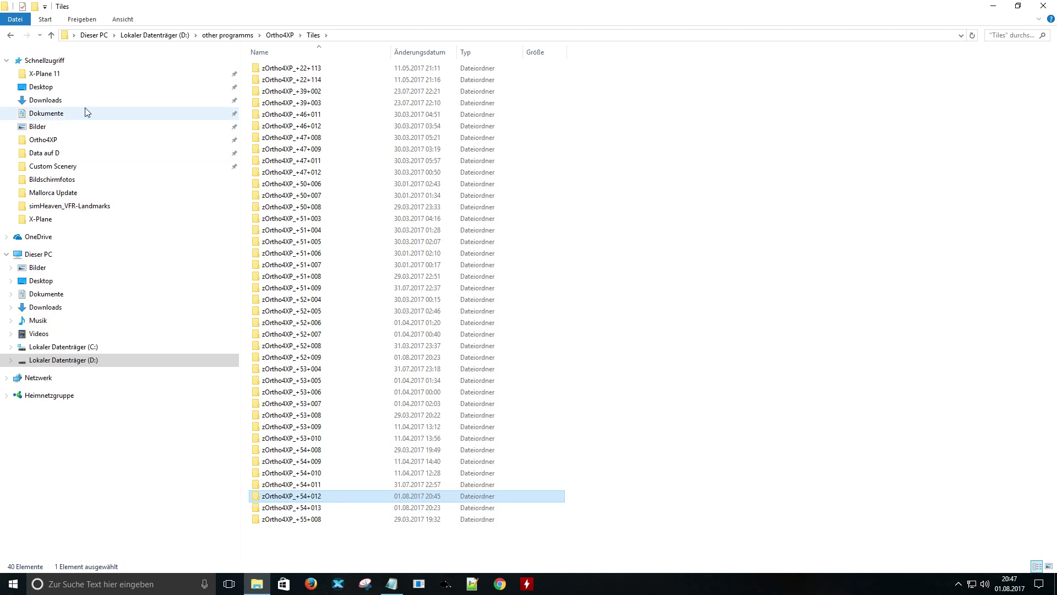
pyautogui.click(65, 166)
pyautogui.click(215, 35)
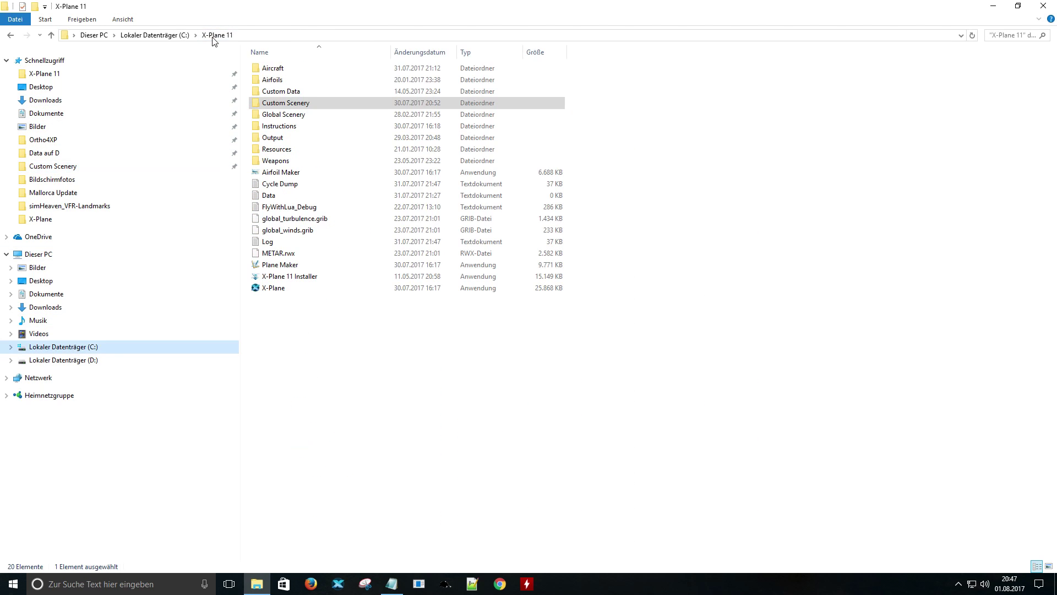
pyautogui.doubleClick(305, 104)
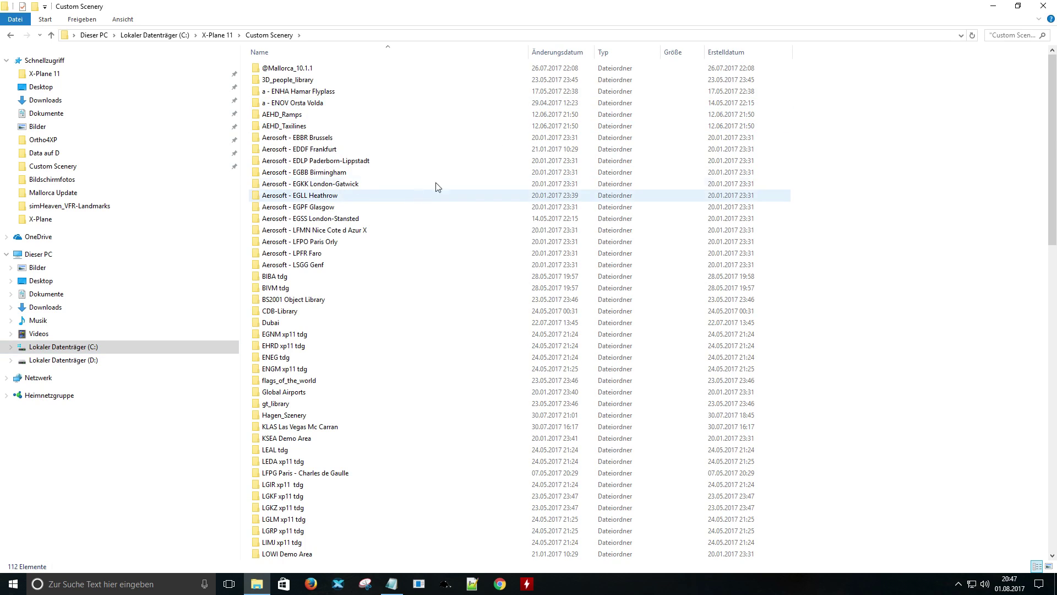
pyautogui.rightClick(840, 129)
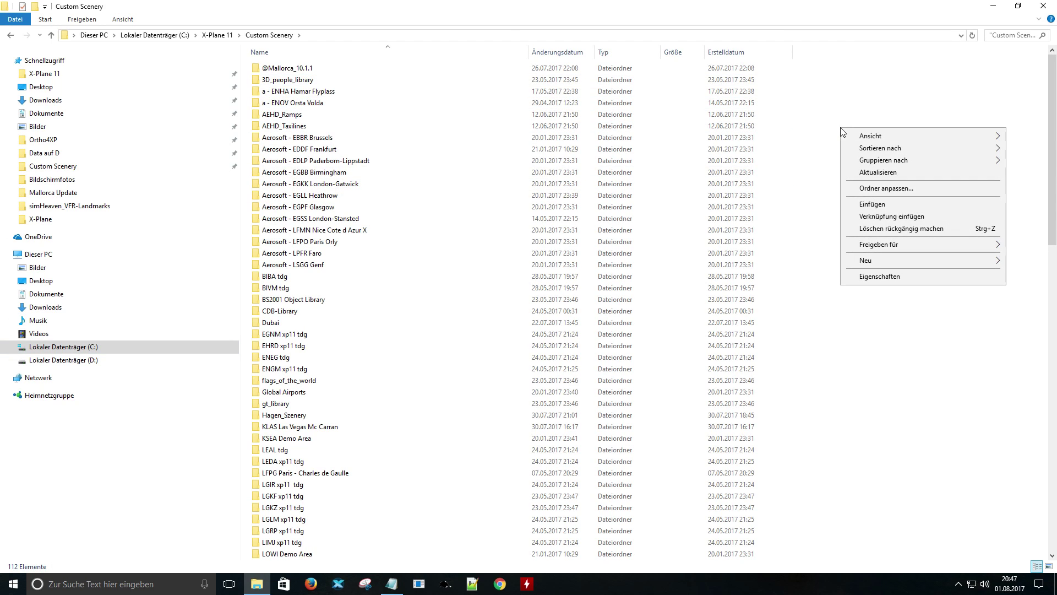
pyautogui.click(872, 205)
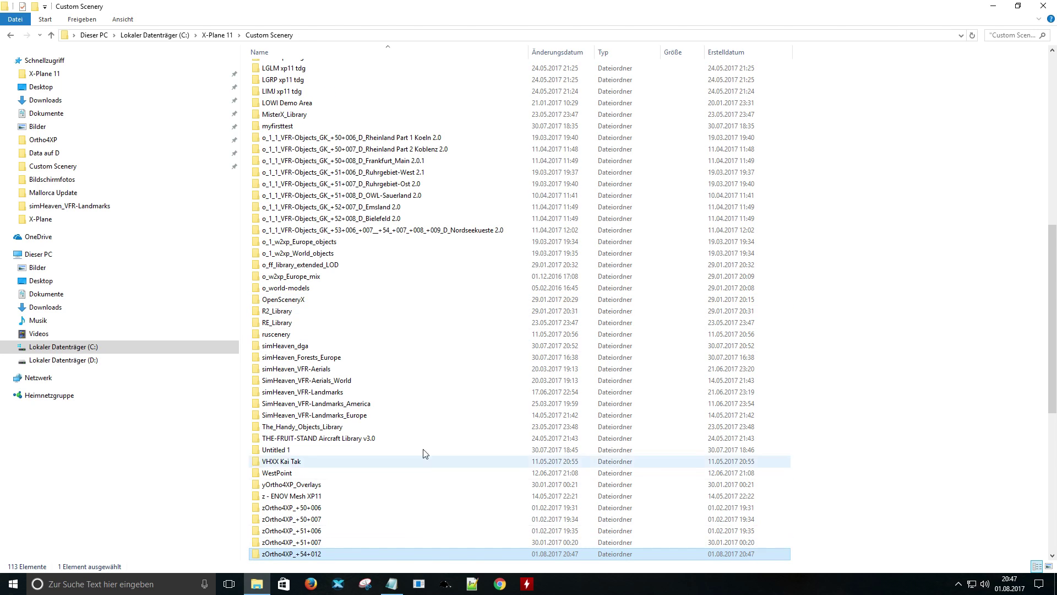
pyautogui.scroll(-4, 424, 452)
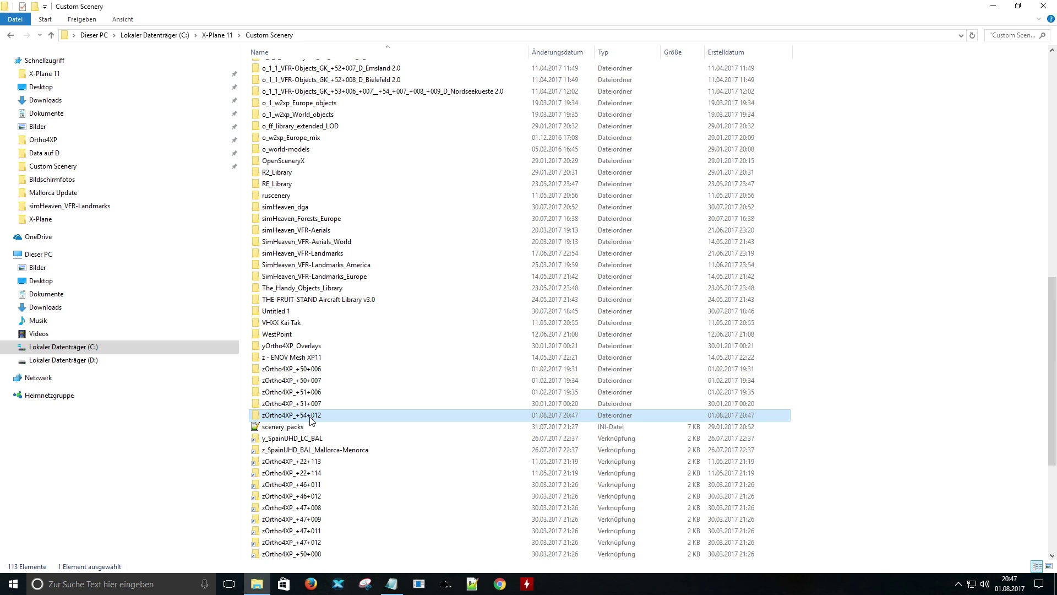
# Copy yOrtho4XP_Overlays into Custom Scenery, choosing to replace the existing files.
pyautogui.click(55, 142)
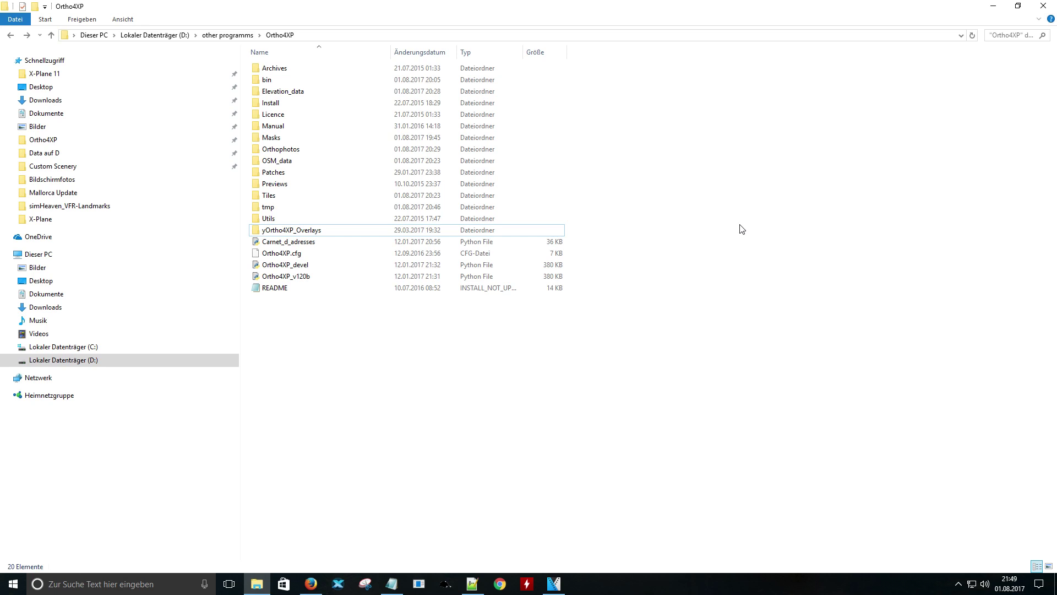
pyautogui.click(322, 234)
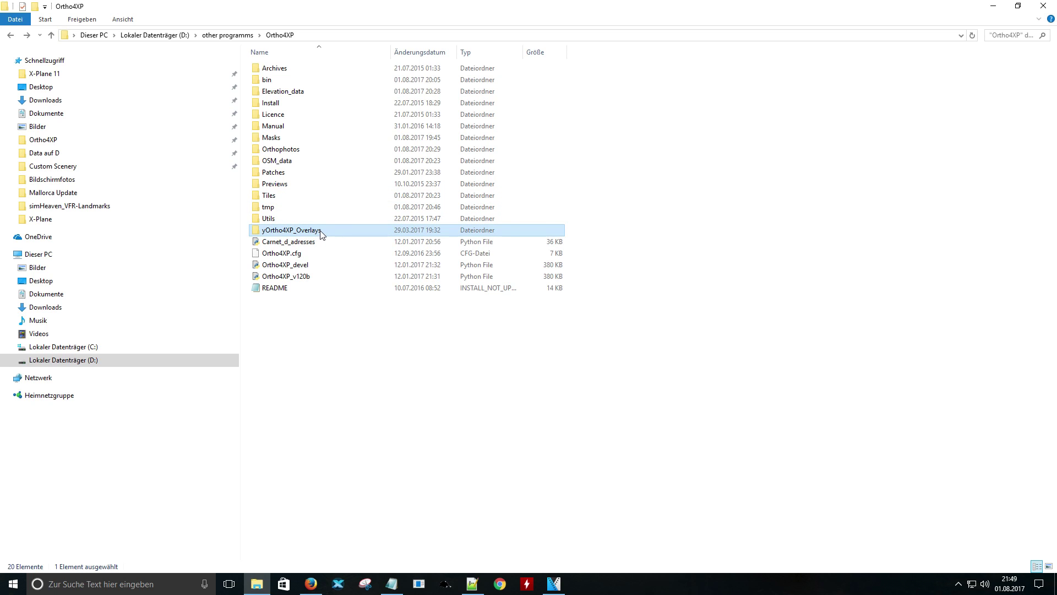
pyautogui.rightClick(338, 230)
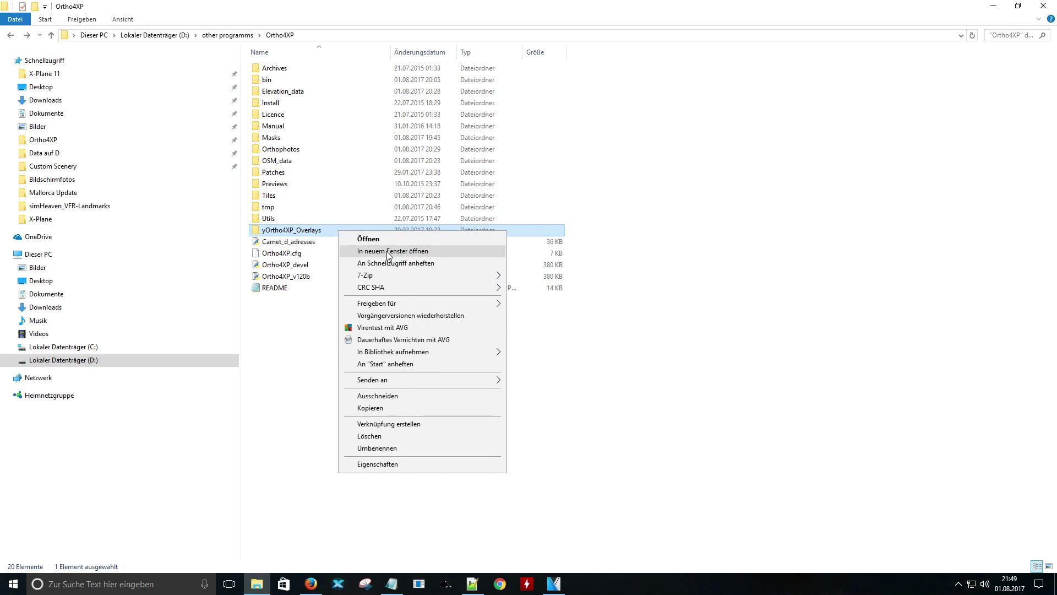
pyautogui.click(391, 408)
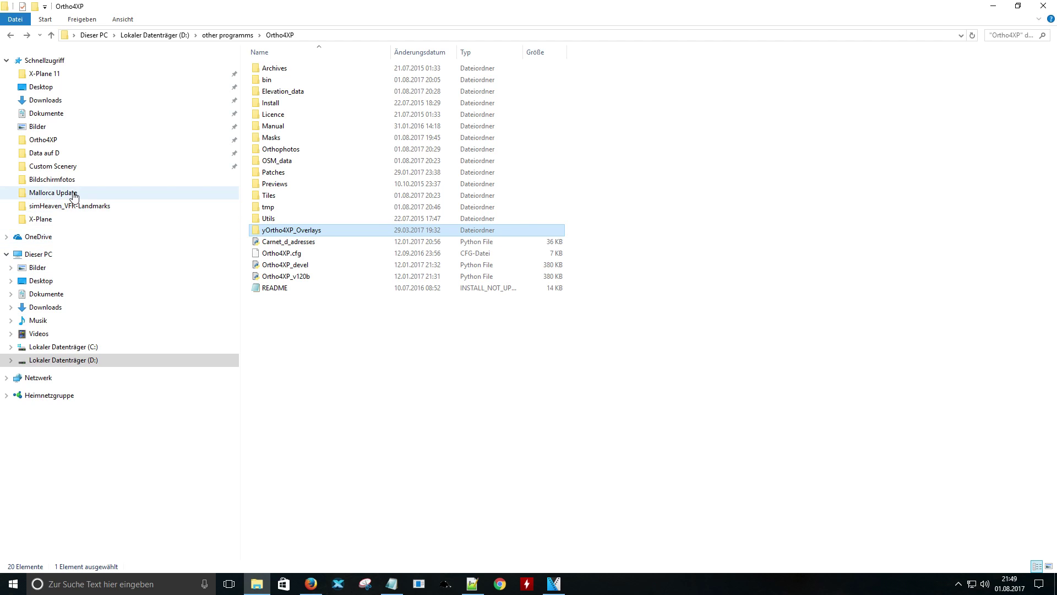
pyautogui.click(57, 141)
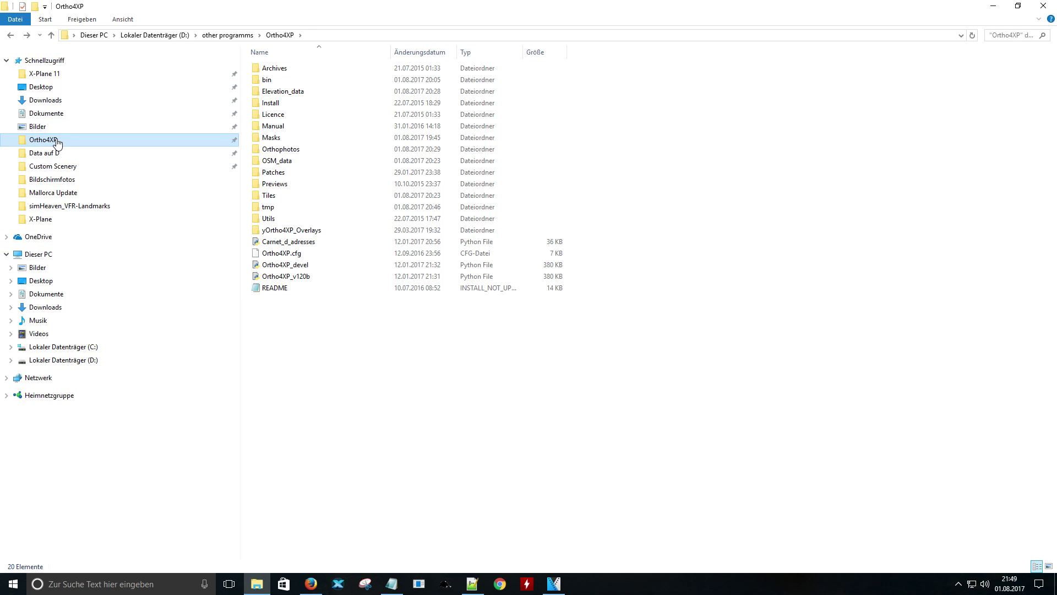
pyautogui.click(55, 166)
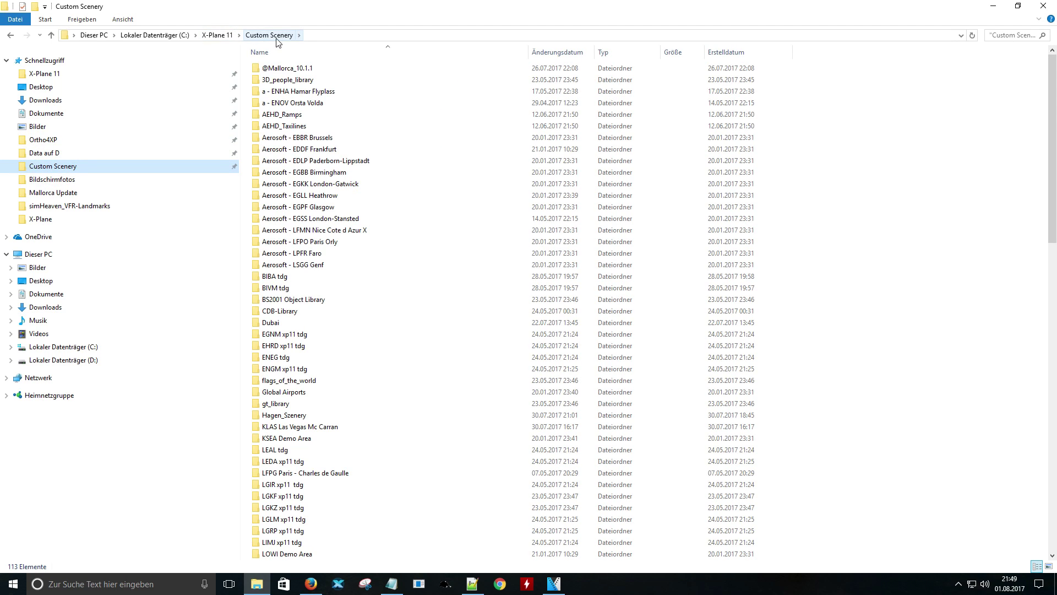
pyautogui.rightClick(900, 221)
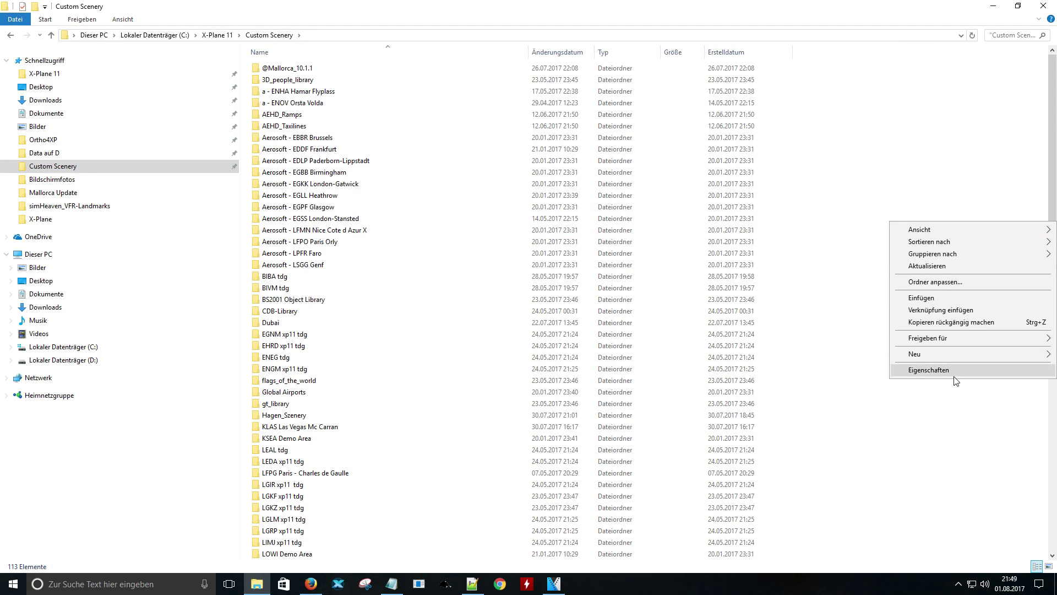
pyautogui.click(941, 297)
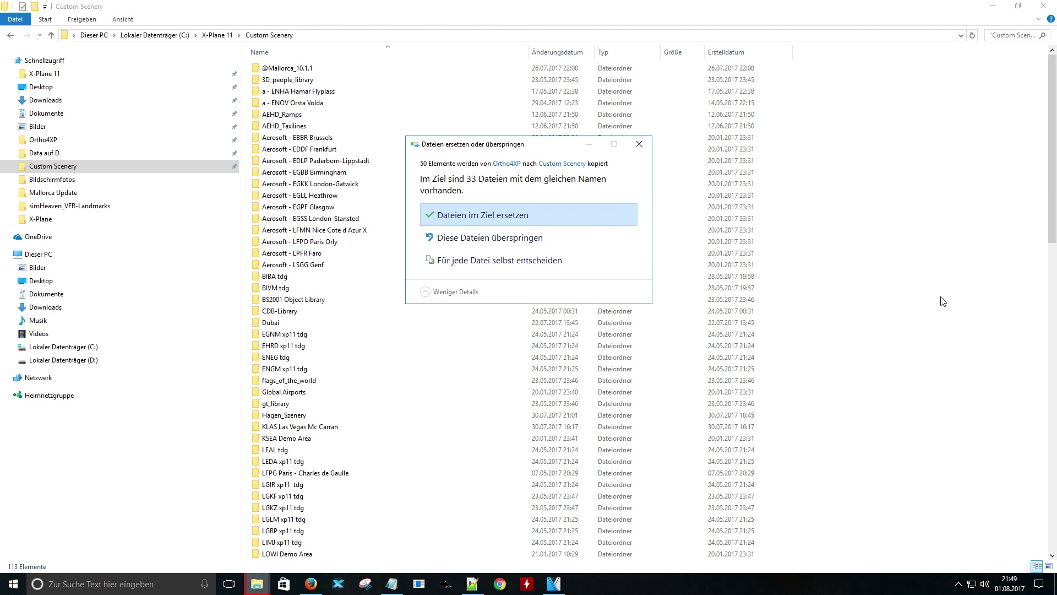
pyautogui.click(469, 217)
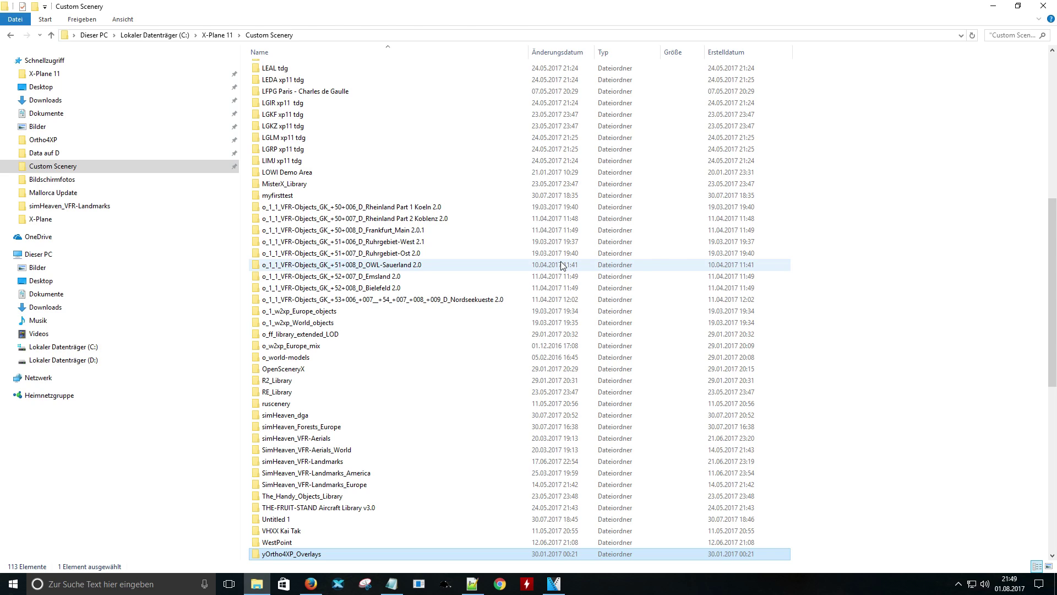
pyautogui.scroll(-2, 548, 283)
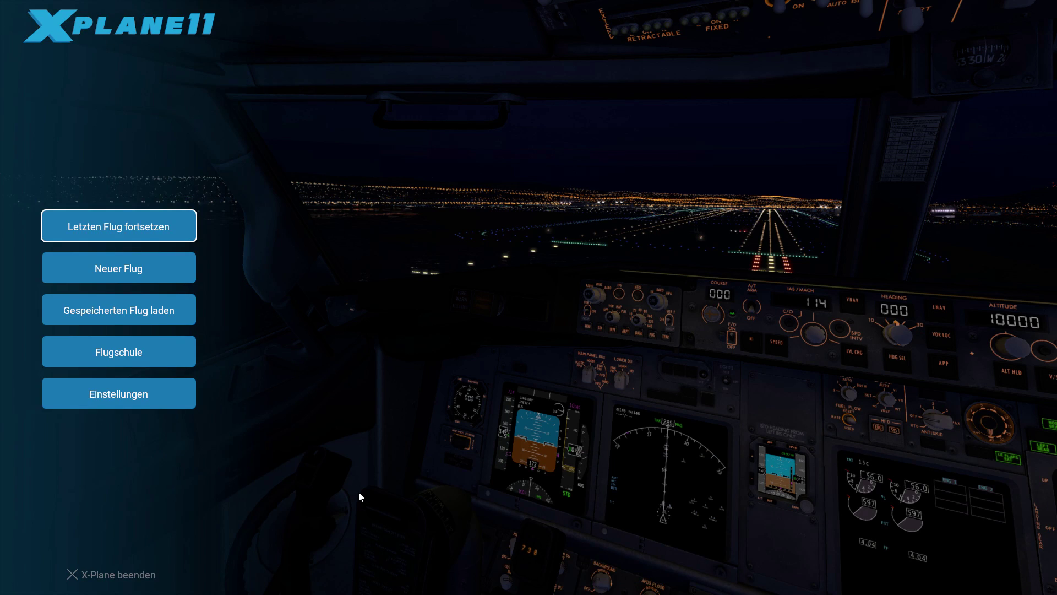
pyautogui.click(138, 576)
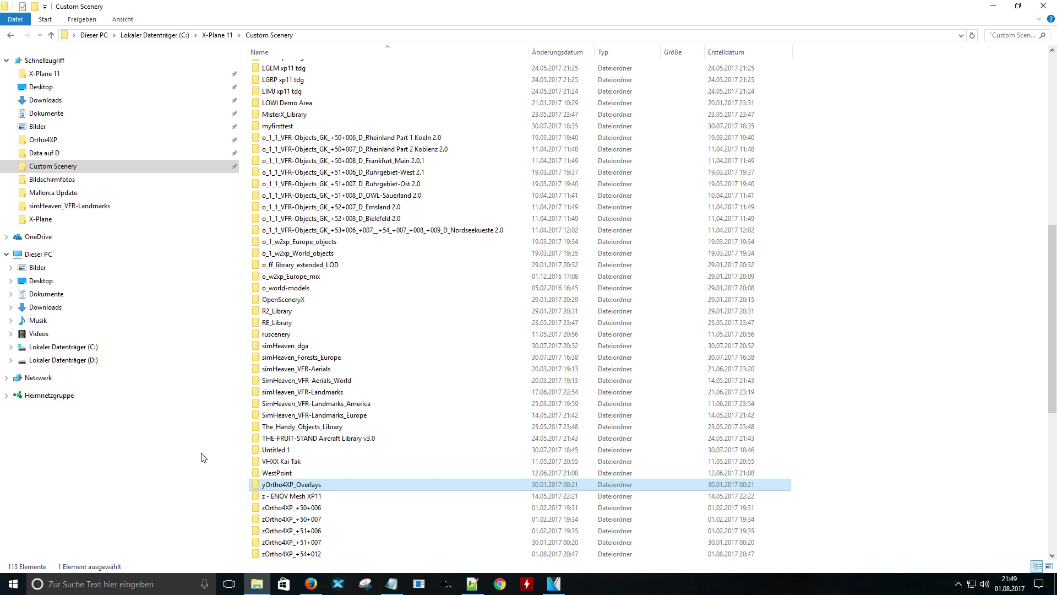
# Open scenery_packs.ini from Custom Scenery in Notepad++, accepting the reload prompt.
pyautogui.click(352, 403)
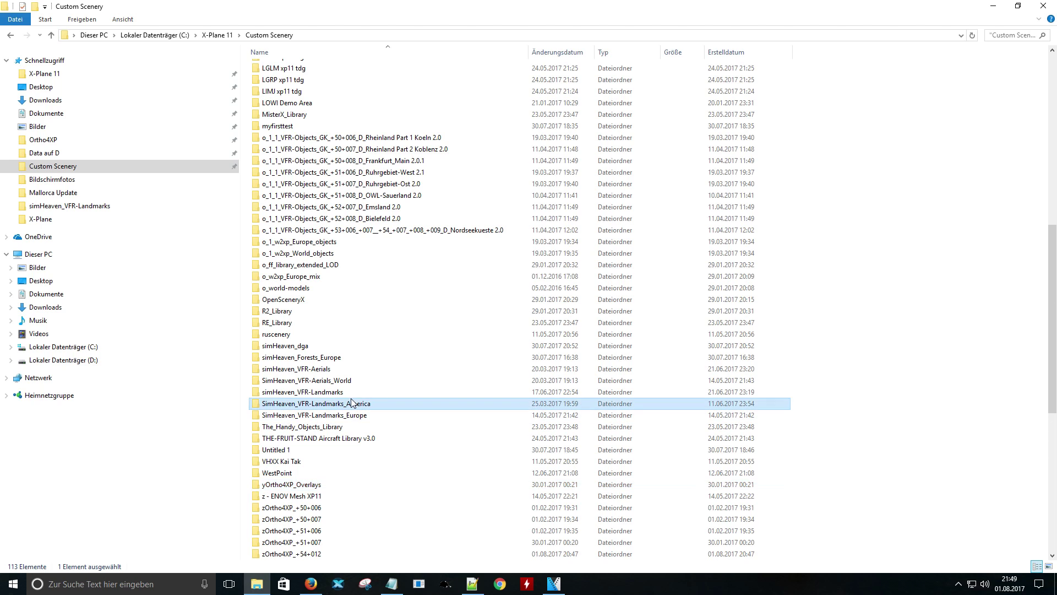
pyautogui.scroll(-5, 351, 398)
pyautogui.click(305, 391)
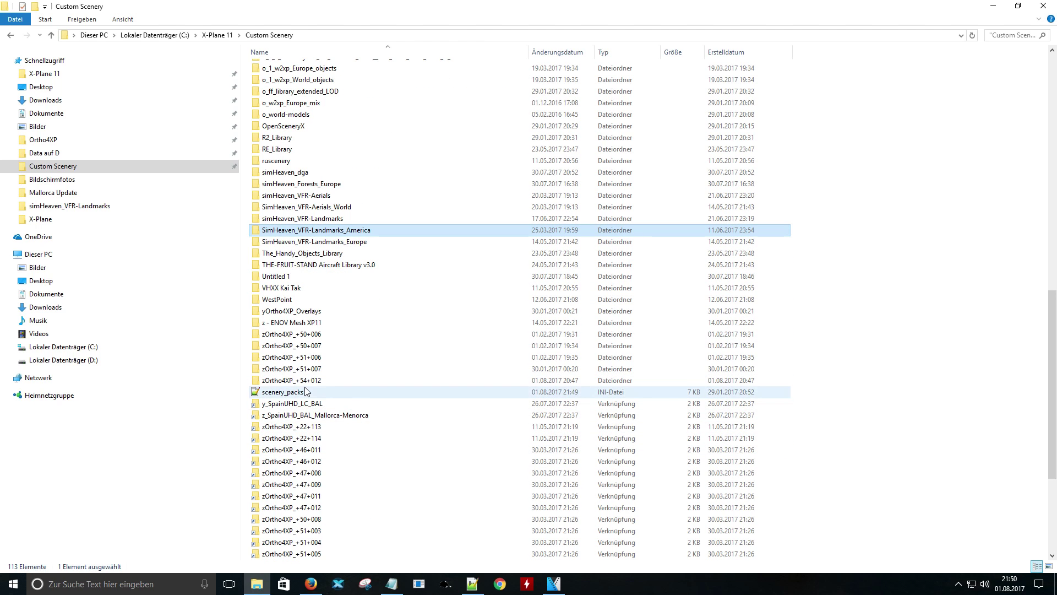
pyautogui.doubleClick(305, 391)
pyautogui.click(577, 334)
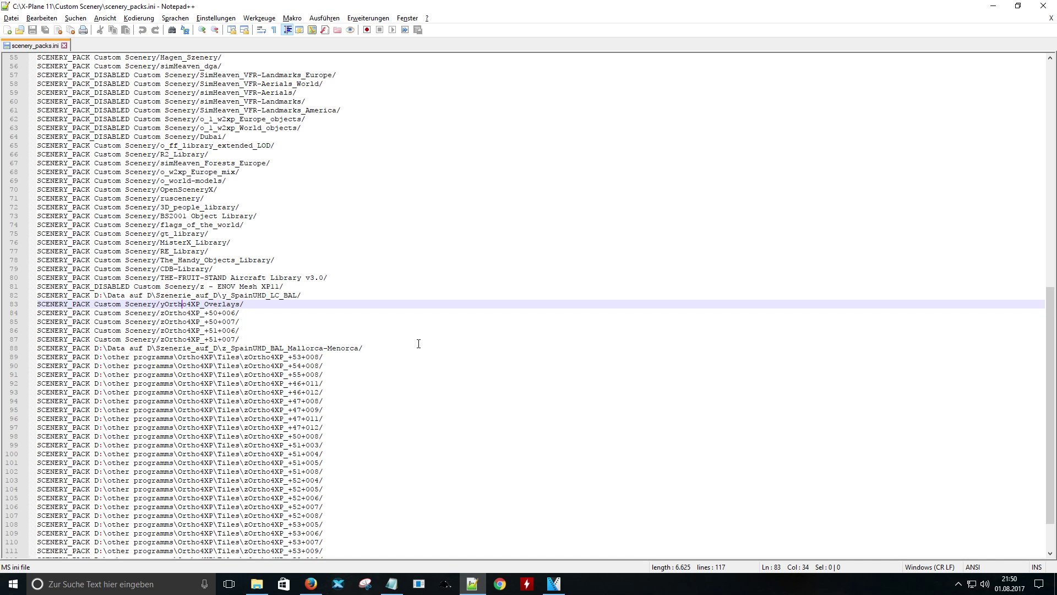
pyautogui.scroll(18, 419, 344)
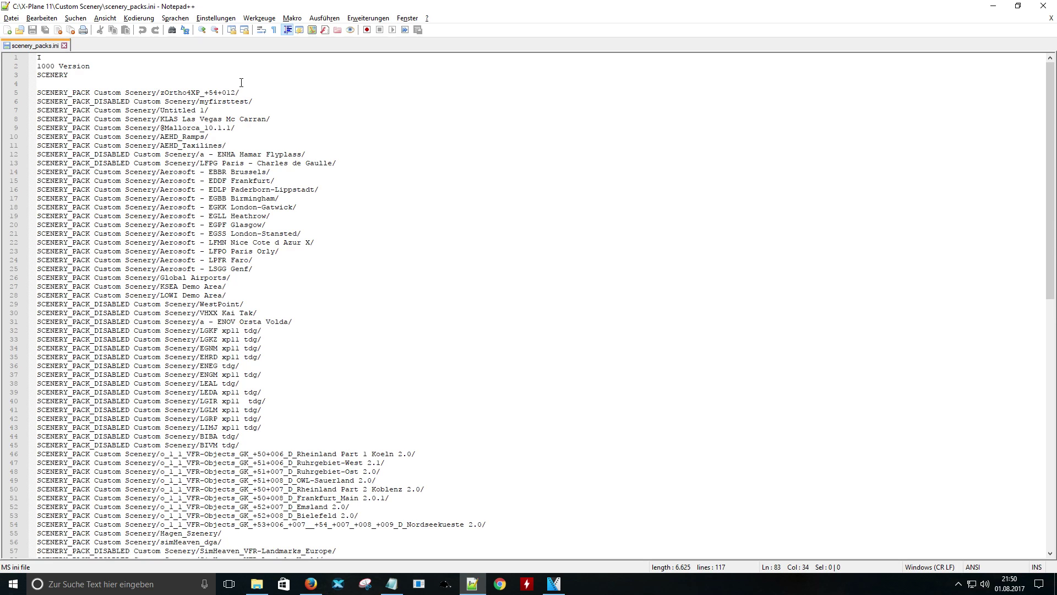
# Move the zOrtho4XP_+54+012 line below zOrtho4XP_+51+007, then select the yOrtho4XP_Overlays path on line 83.
pyautogui.moveTo(240, 92); pyautogui.dragTo(28, 95)
pyautogui.hotkey('ctrl', 'c')
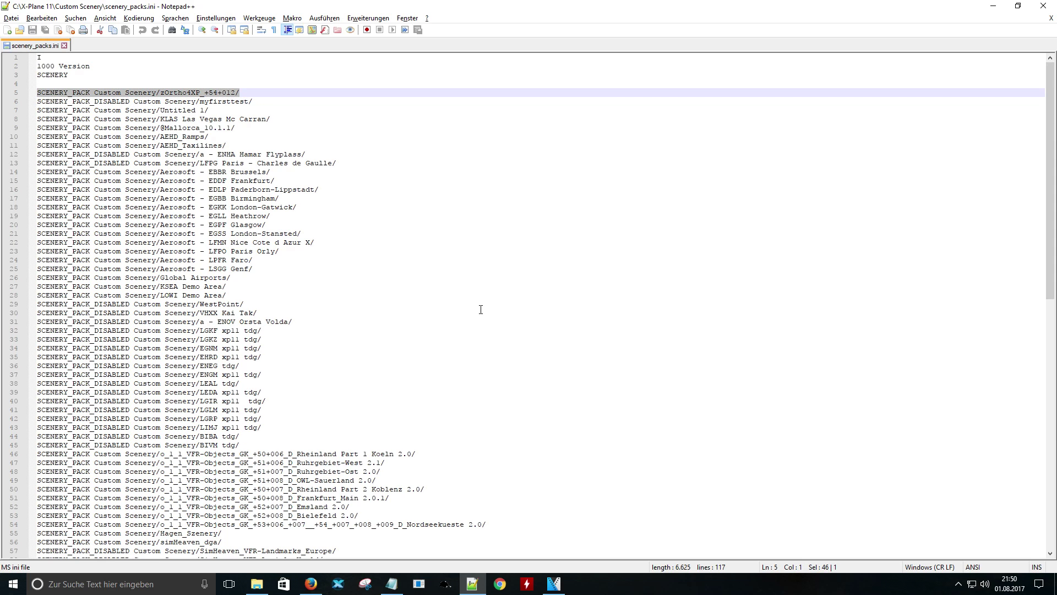
pyautogui.press('Delete')
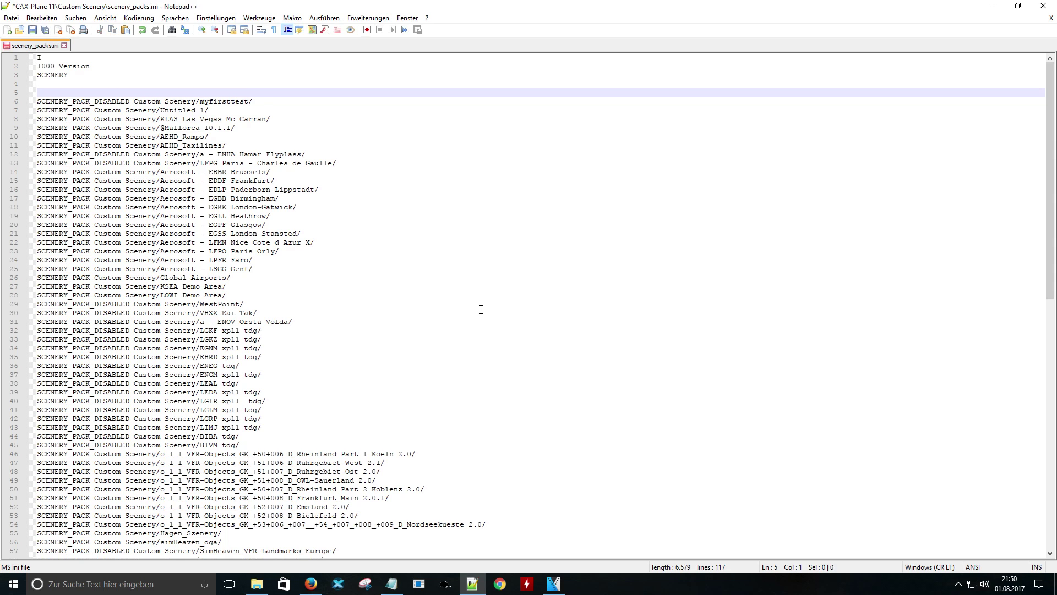
pyautogui.scroll(-14, 481, 310)
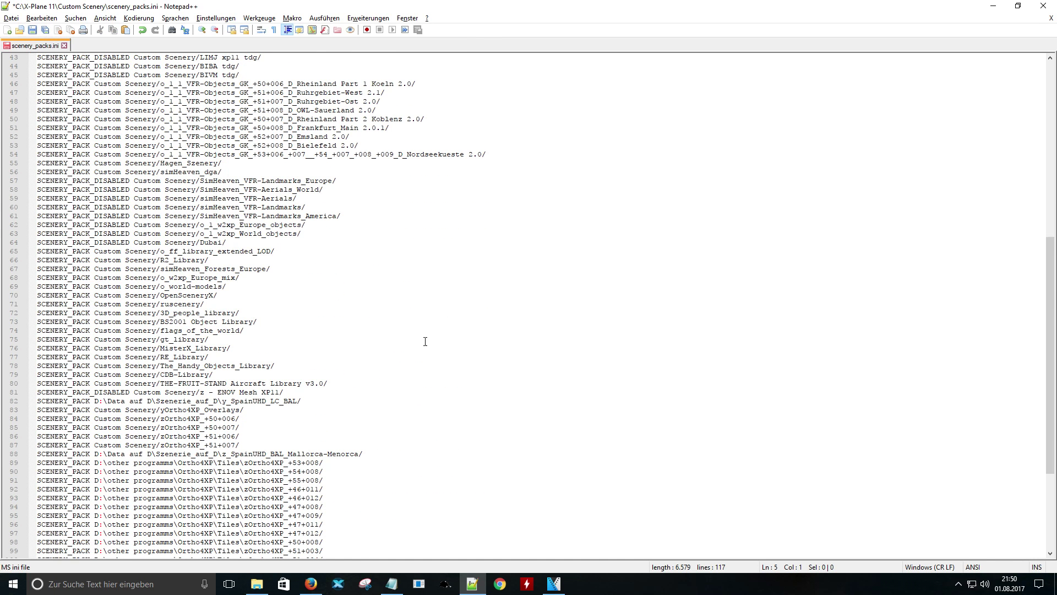
pyautogui.click(547, 447)
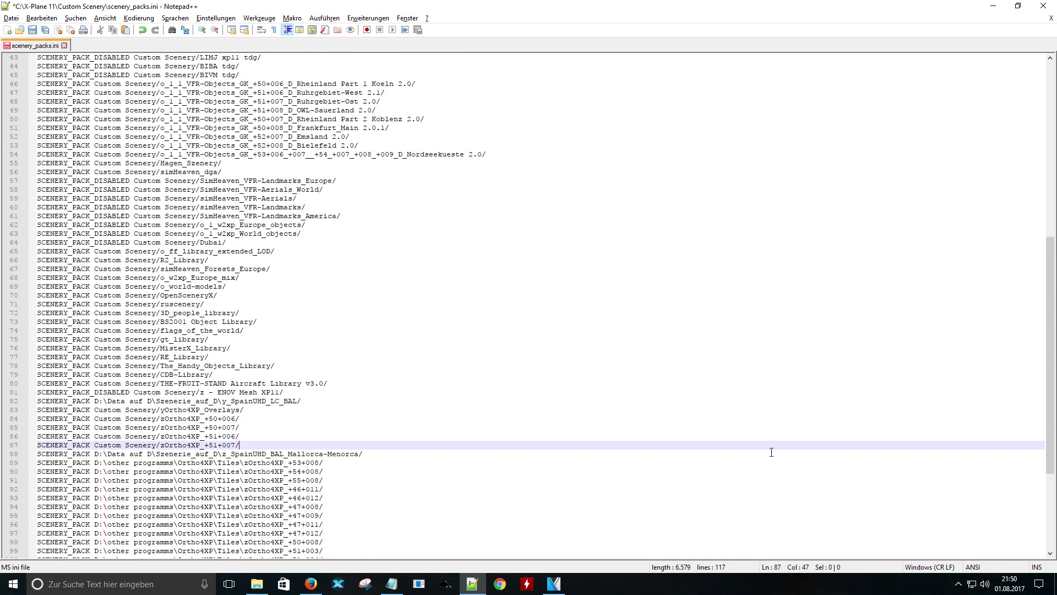
pyautogui.press('Return')
pyautogui.hotkey('ctrl', 'v')
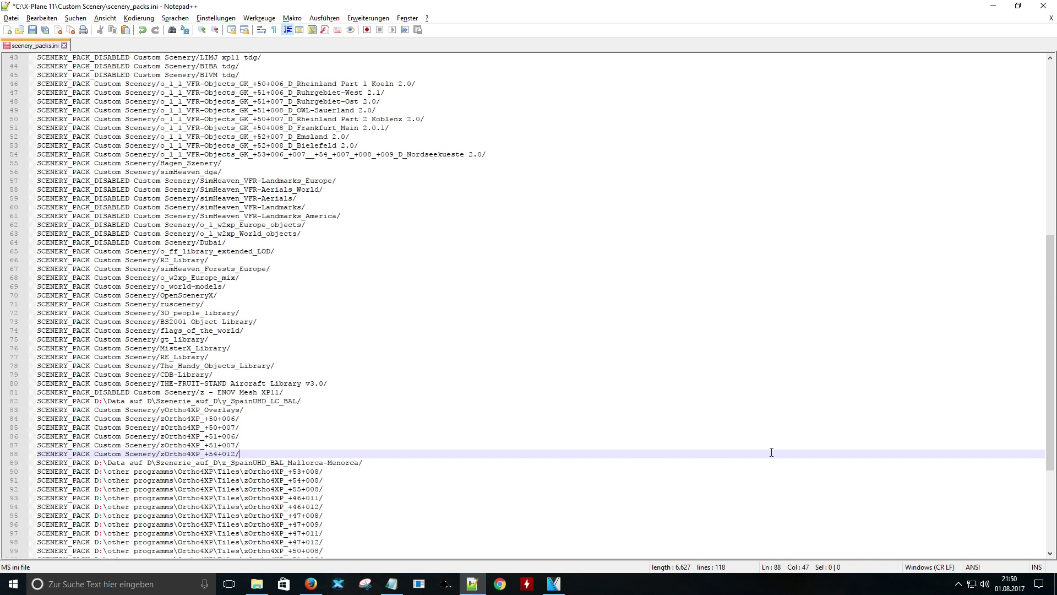
pyautogui.click(561, 410)
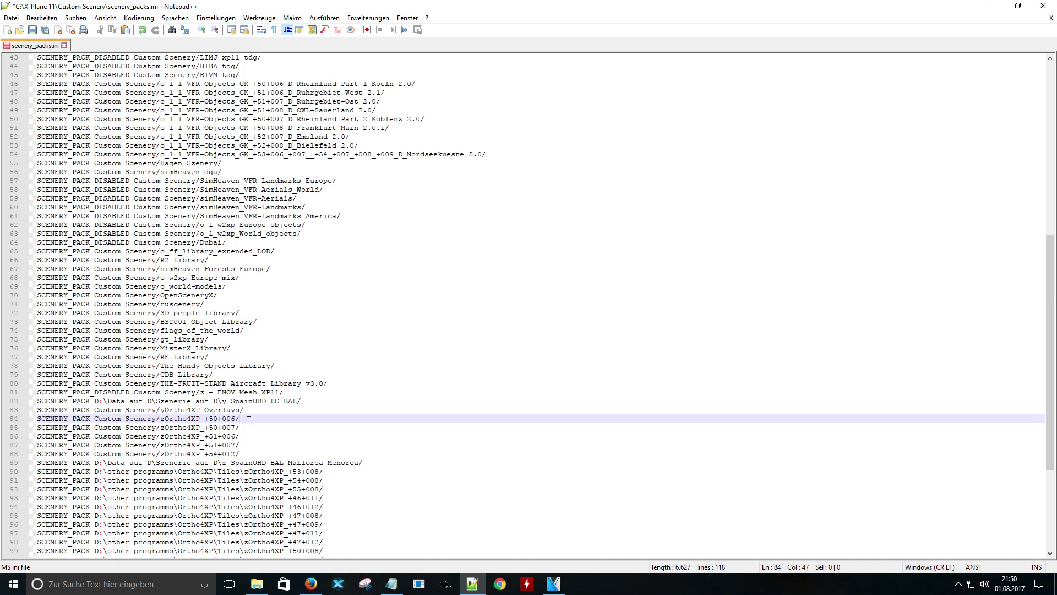
pyautogui.moveTo(248, 410); pyautogui.dragTo(35, 410)
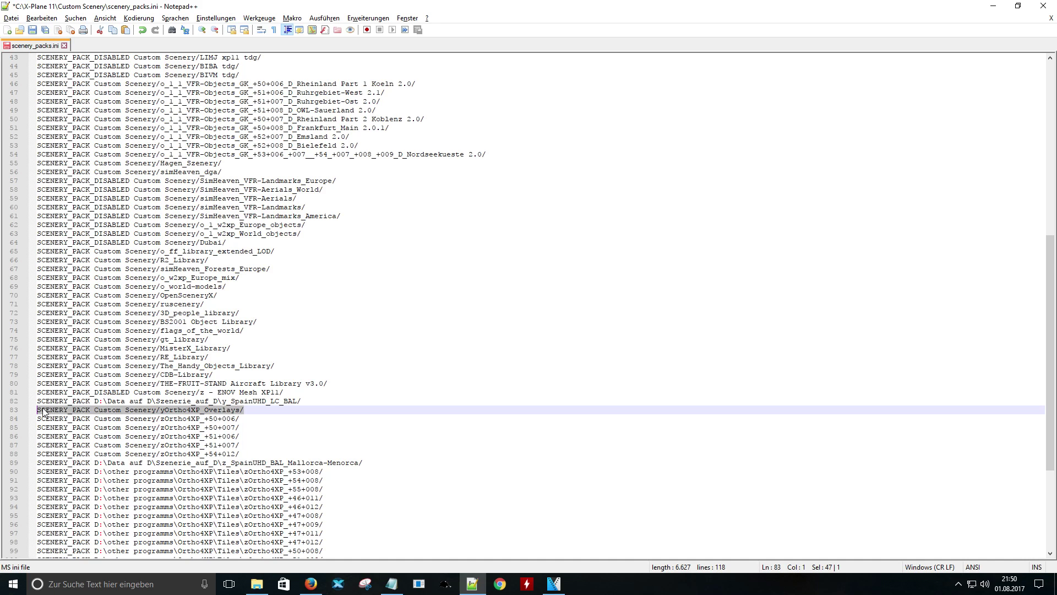